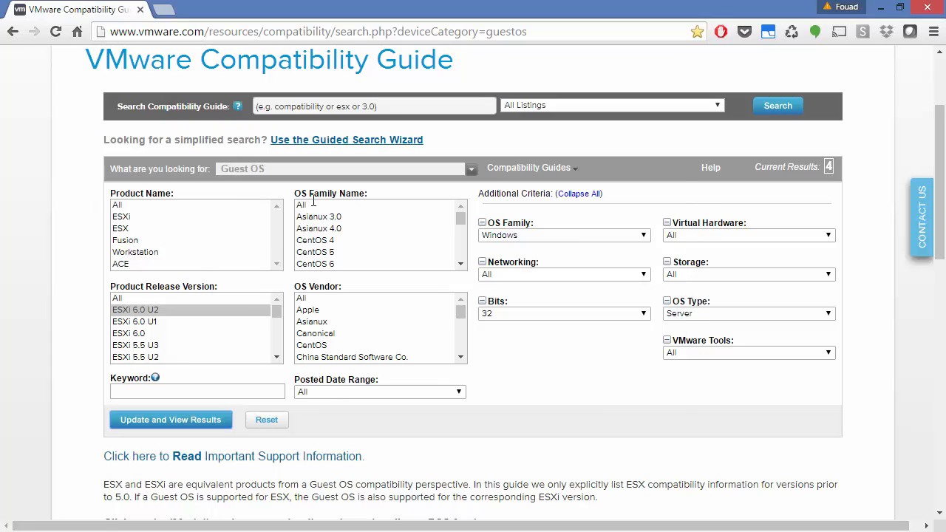
Search the guest OS compatibility listings for 64-bit Windows Server systems supported on ESXi 6.0 U2
click(164, 315)
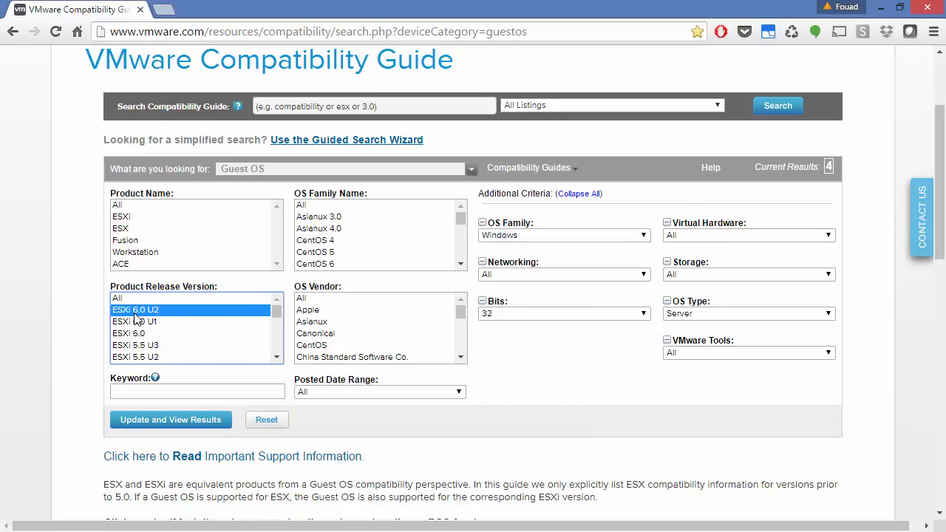
click(592, 238)
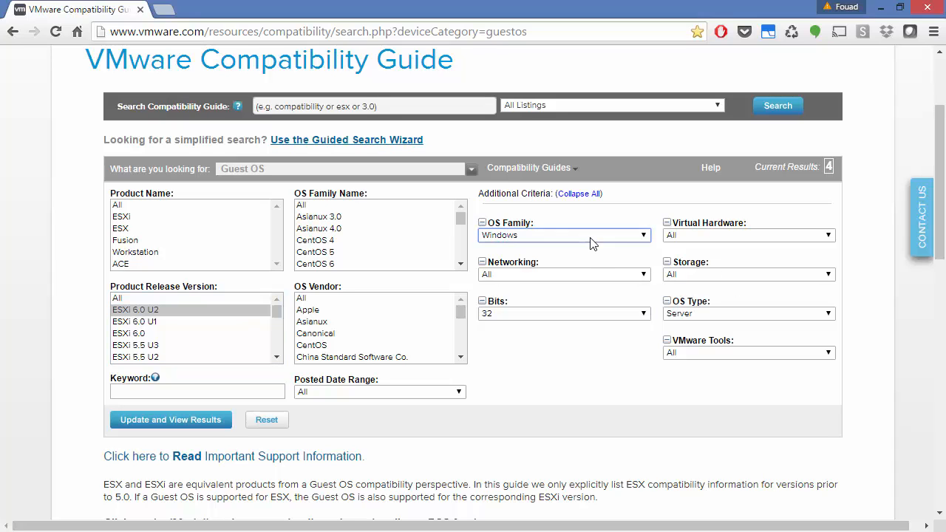
click(520, 260)
click(550, 315)
click(532, 340)
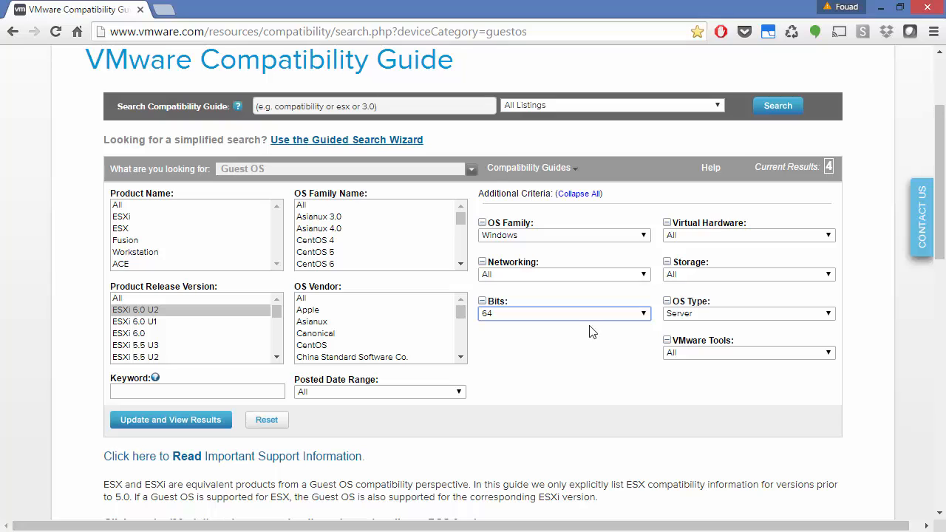
click(753, 315)
click(702, 350)
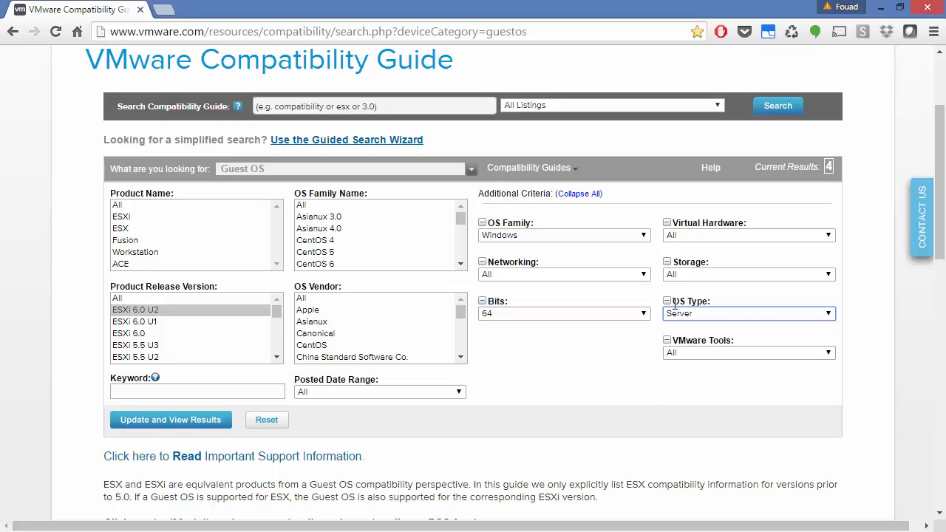
click(190, 419)
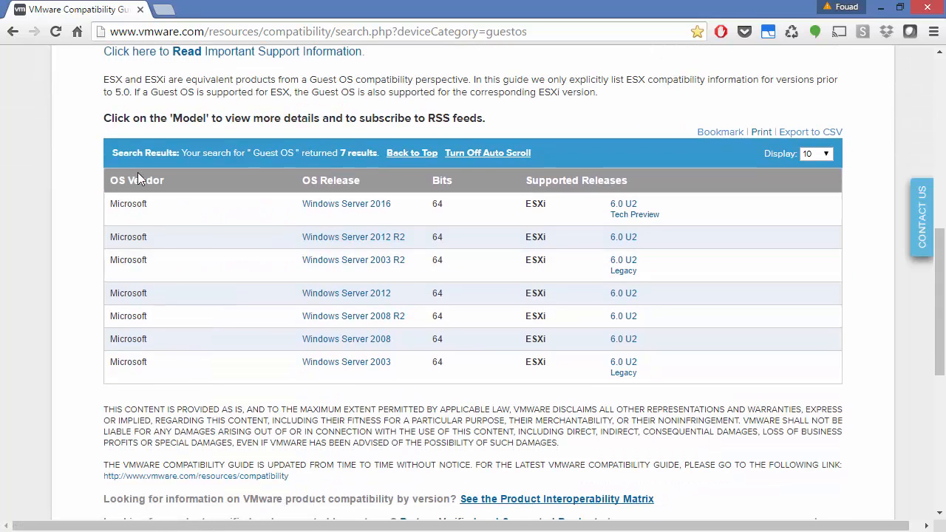
Examine the available product release versions and the compatible Windows Server releases in the search results
scroll(270, 283, up, 5)
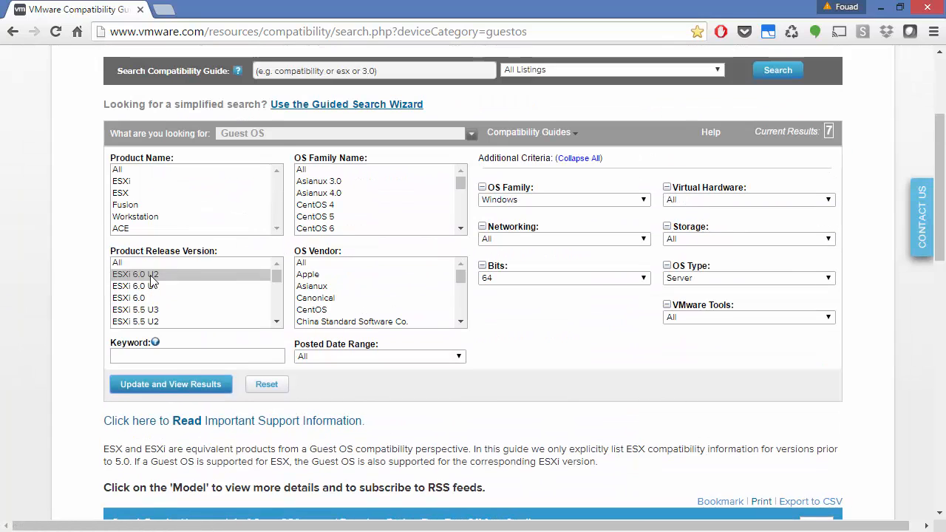
scroll(148, 288, down, 8)
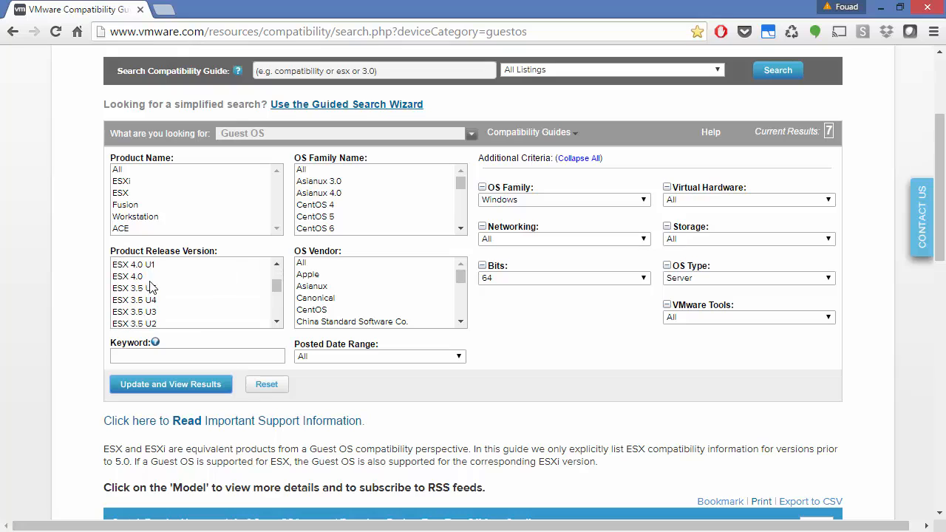
scroll(89, 271, up, 3)
scroll(600, 199, down, 20)
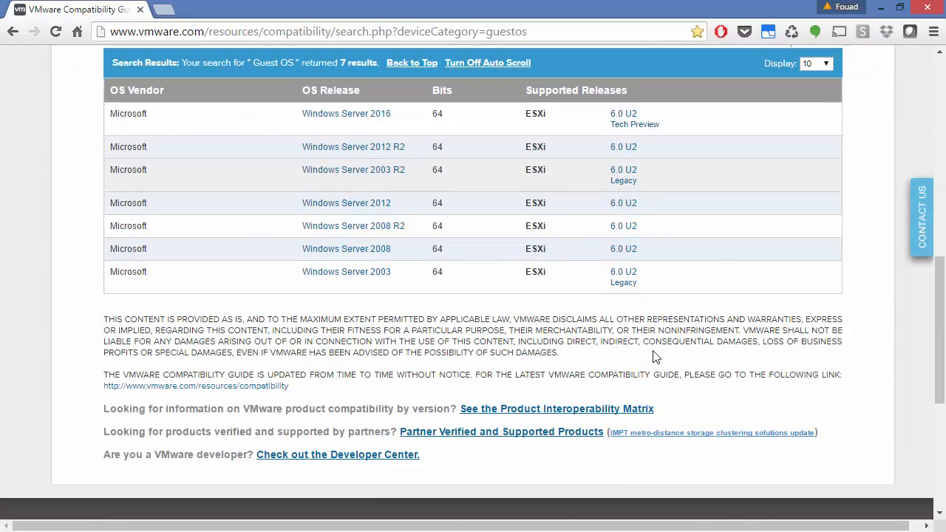
scroll(600, 200, up, 2)
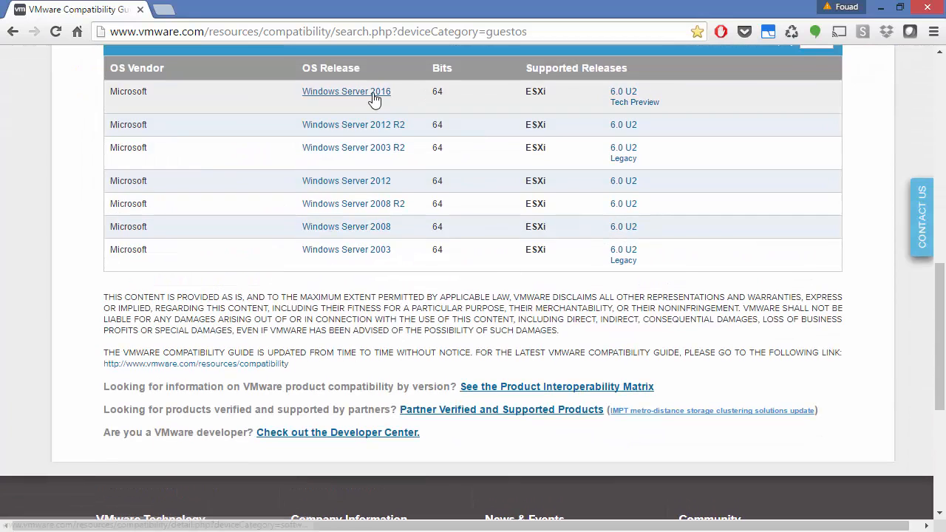
scroll(363, 251, up, 6)
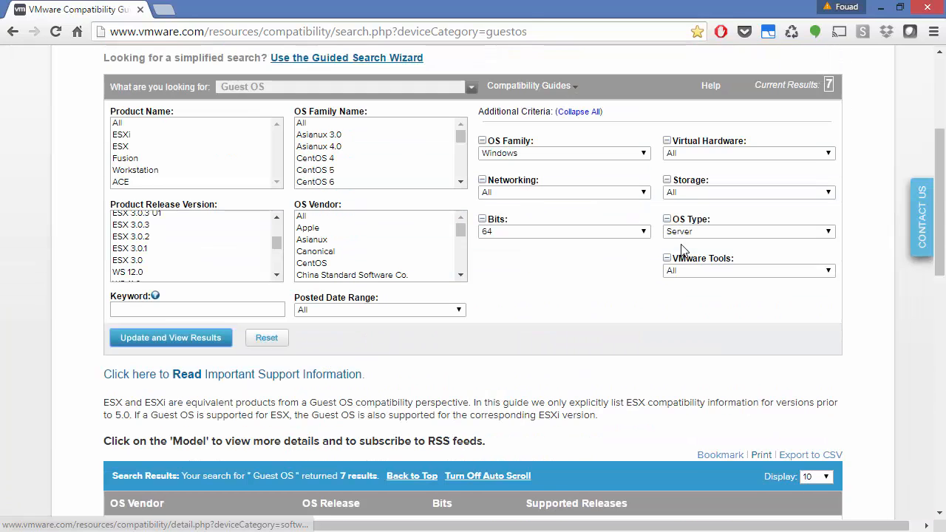
scroll(222, 253, up, 1)
scroll(222, 253, up, 8)
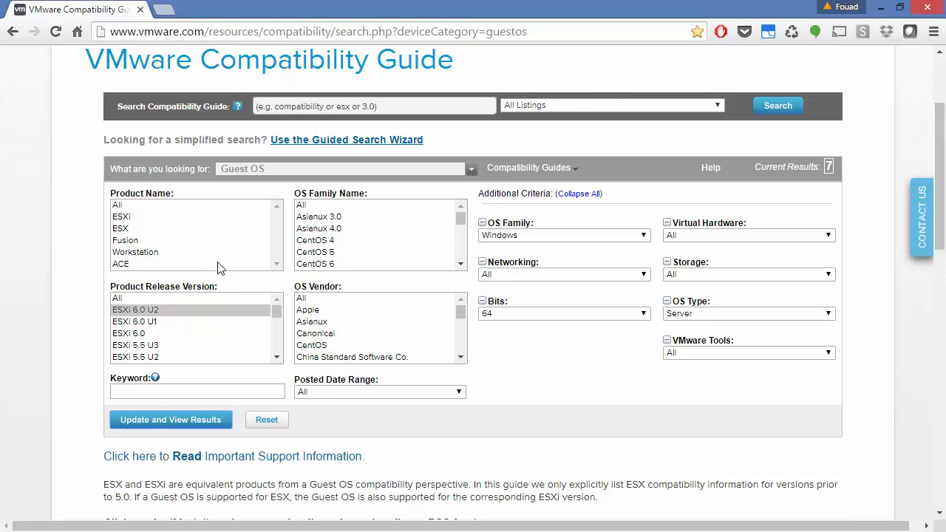
Reset the search criteria and look up Windows NT guest support across all product release versions
click(262, 424)
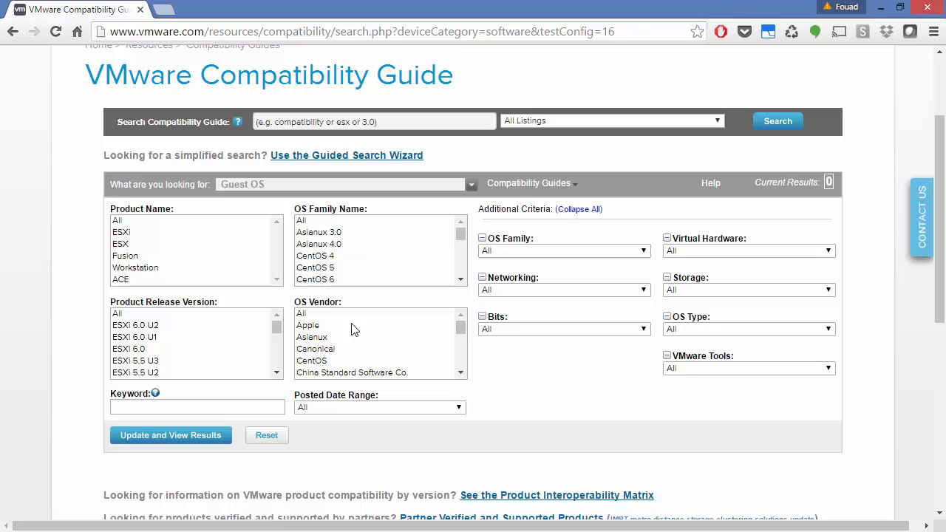
drag(458, 215, 453, 253)
click(382, 252)
scroll(381, 253, down, 1)
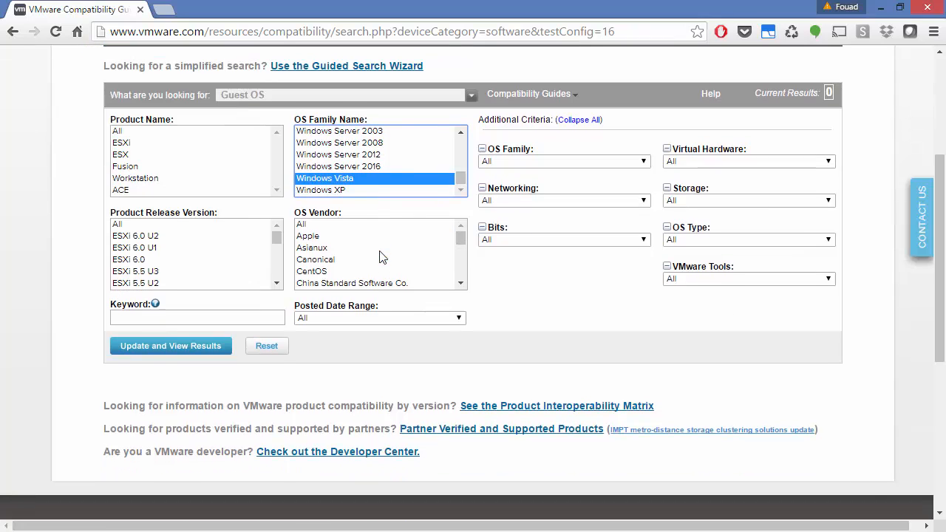
click(459, 133)
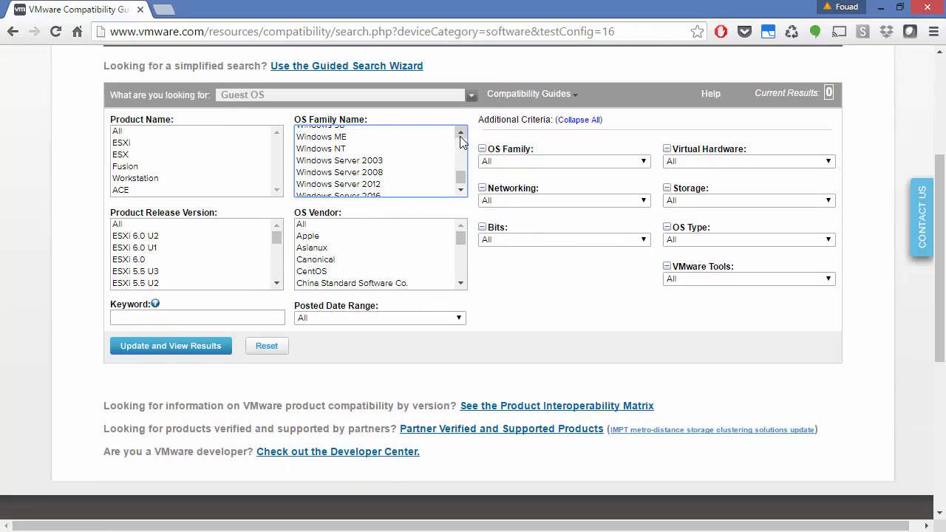
click(327, 151)
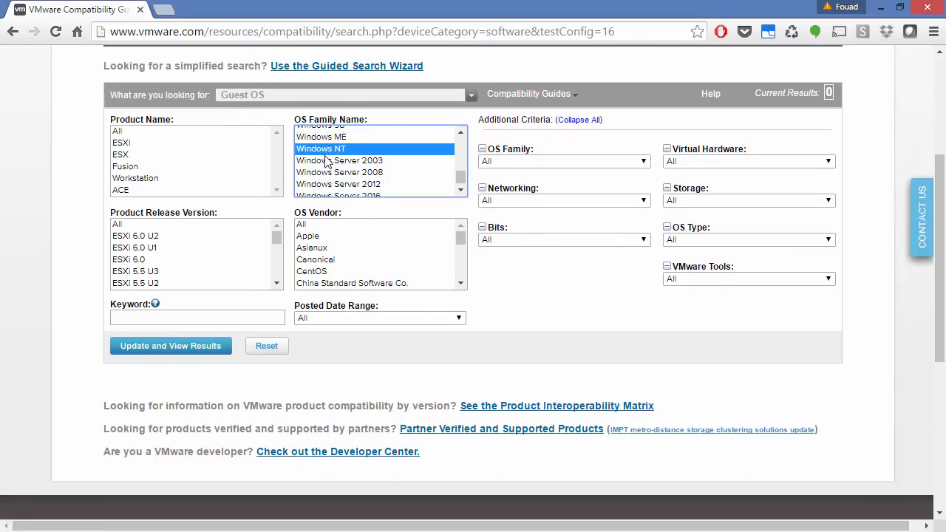
click(120, 226)
click(197, 357)
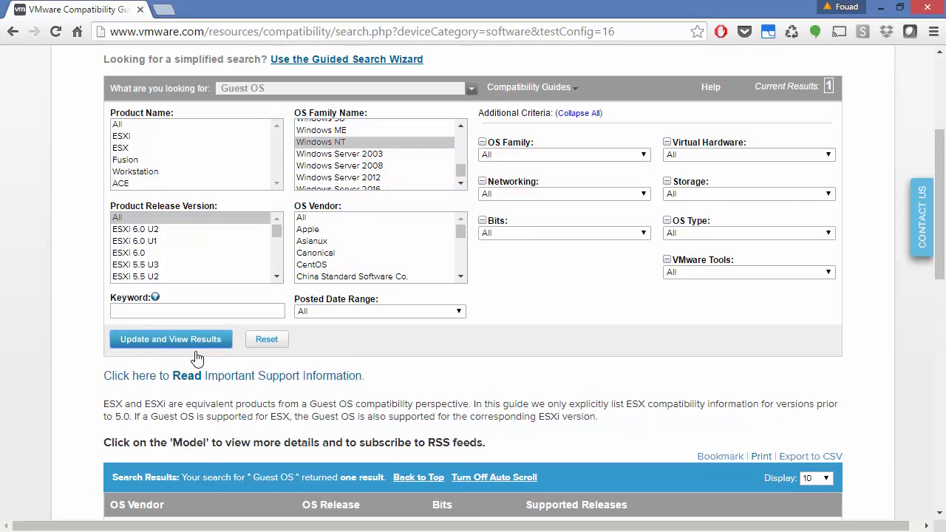
mouse_move(308, 395)
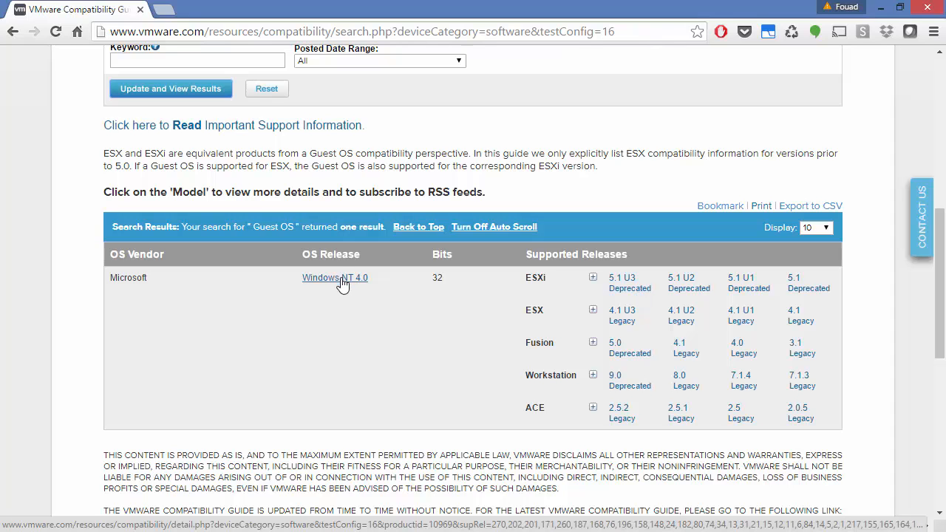
mouse_move(342, 285)
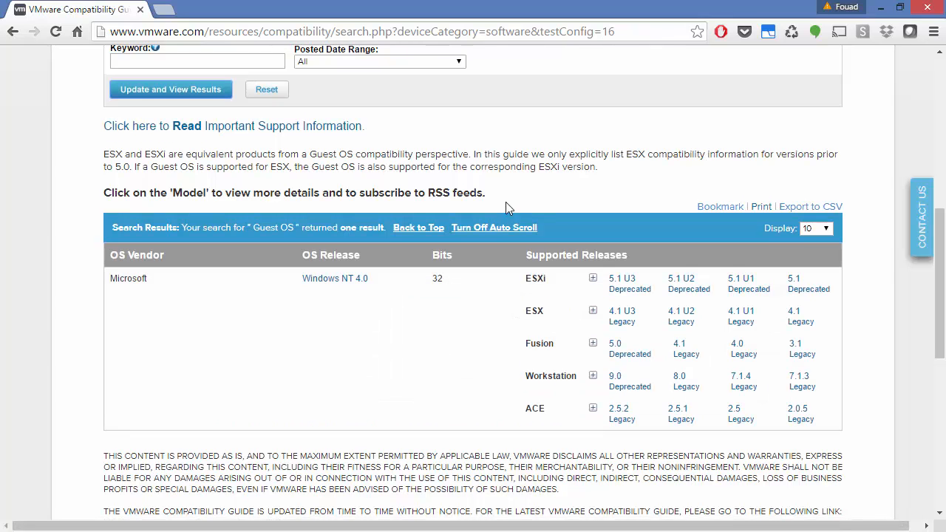
Change the OS family name criterion to Windows Server 2003
scroll(507, 202, up, 2)
scroll(505, 215, up, 1)
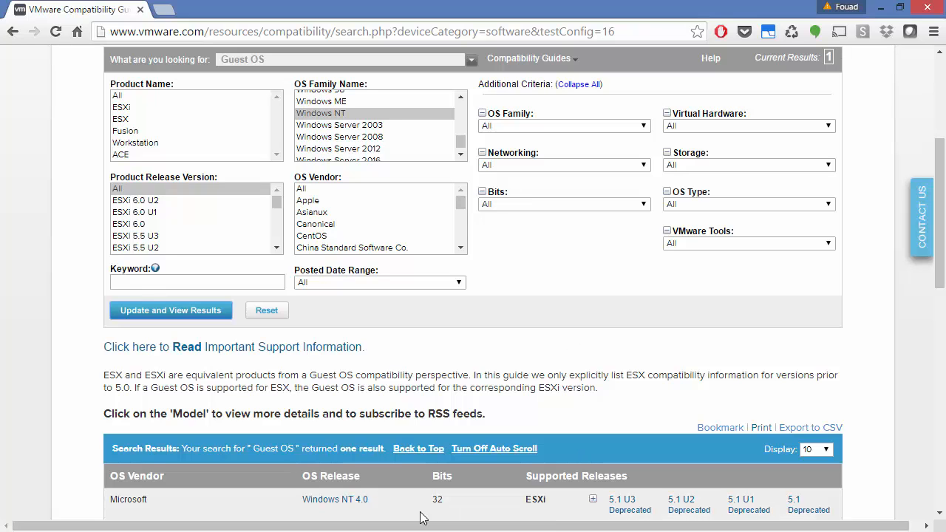
mouse_move(366, 493)
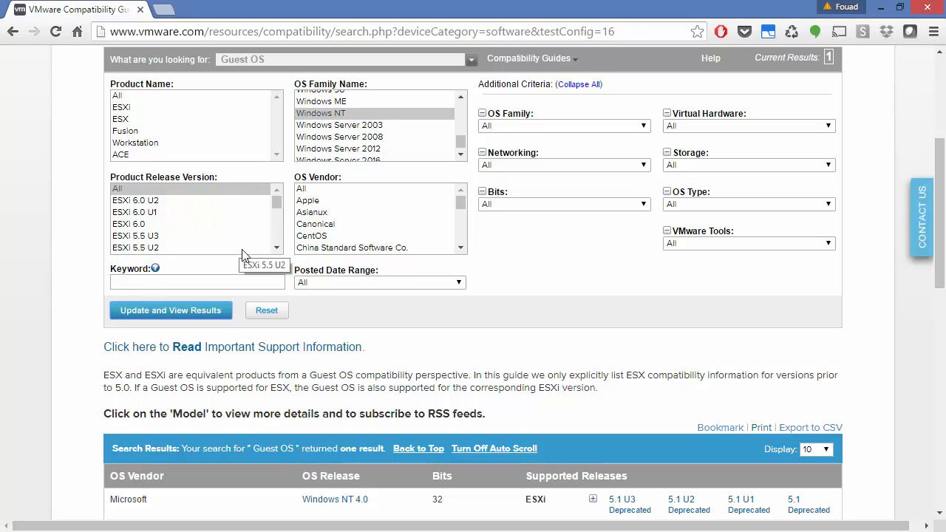
click(366, 125)
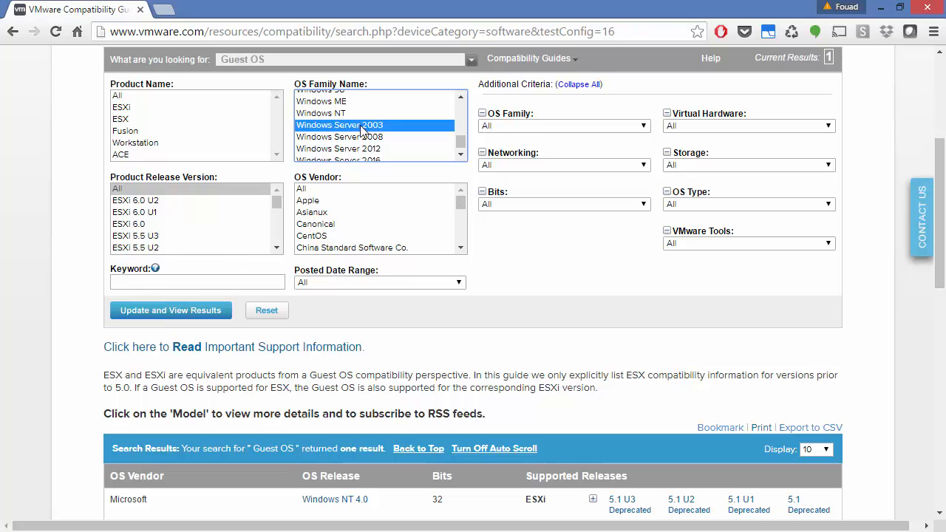
Leave the compatibility guide, continue through the presentation slides, and switch to the vSphere Web Client remote session
click(881, 7)
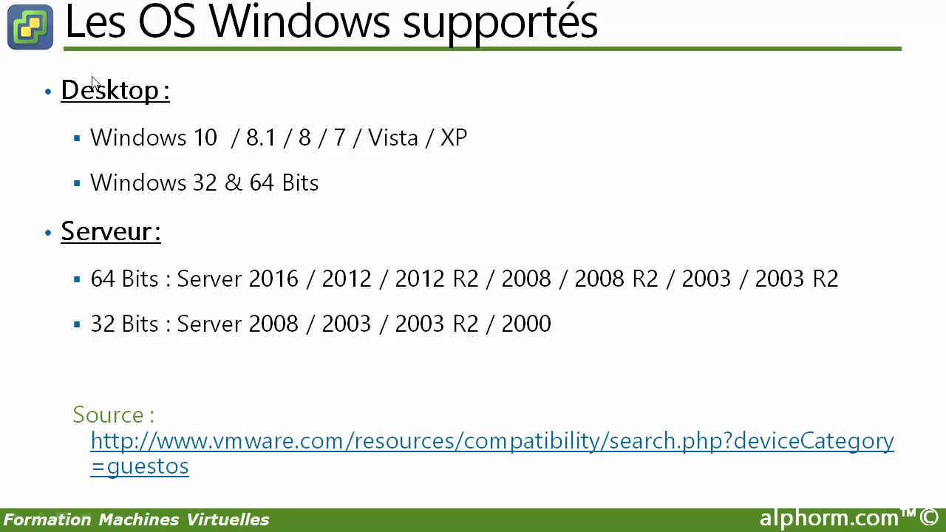
click(375, 251)
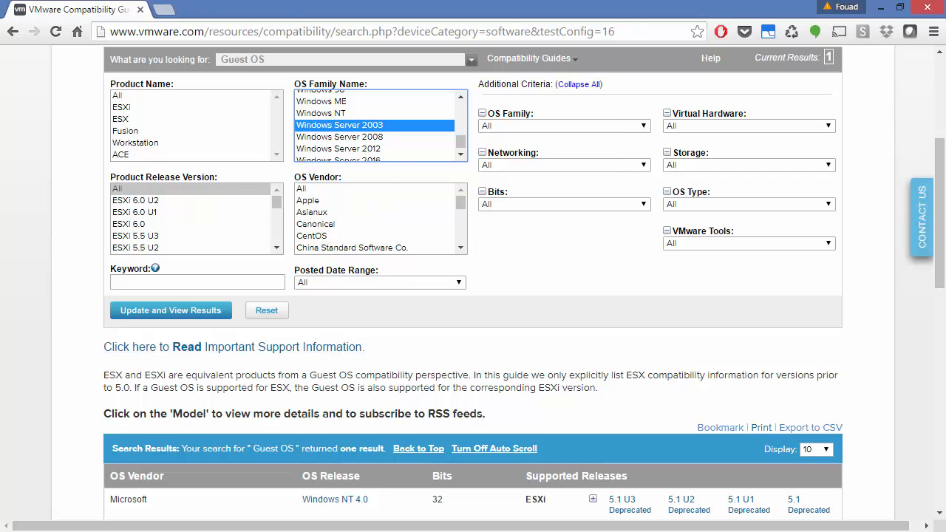
click(882, 8)
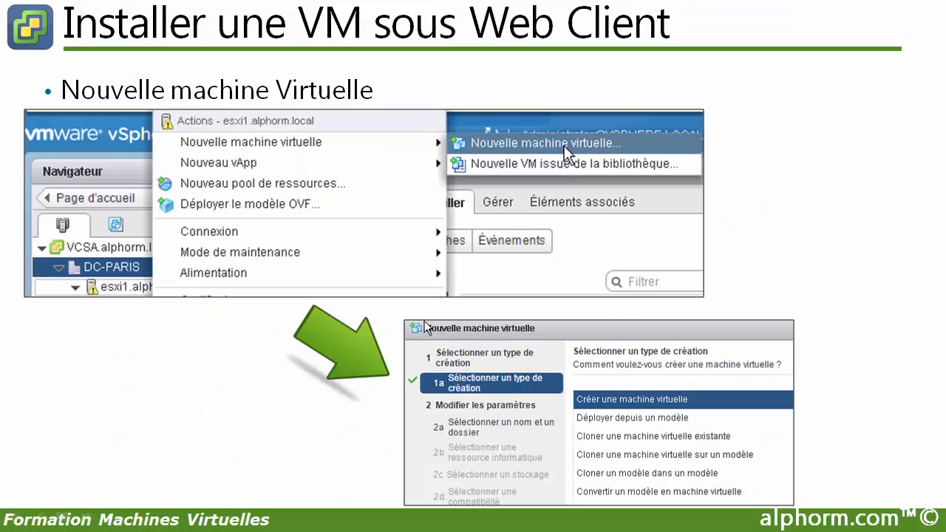
key(alt+Tab)
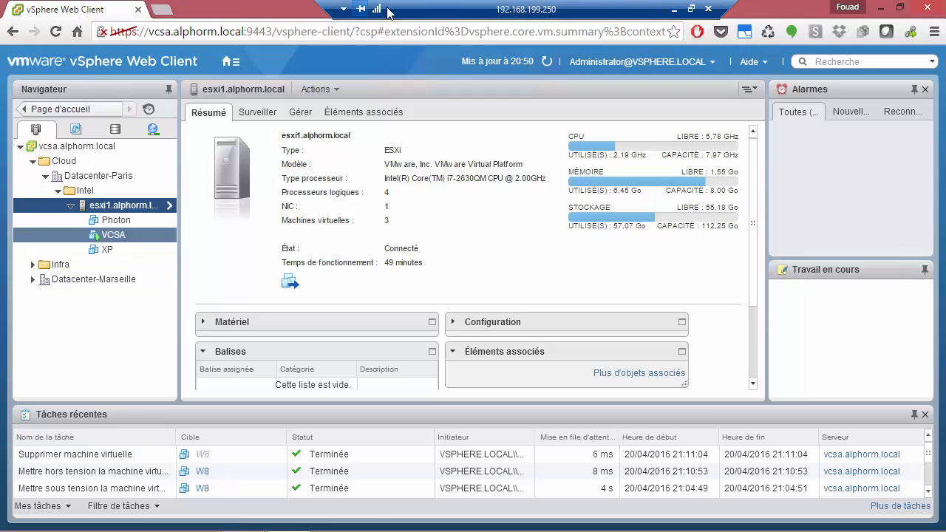
drag(441, 11, 541, 11)
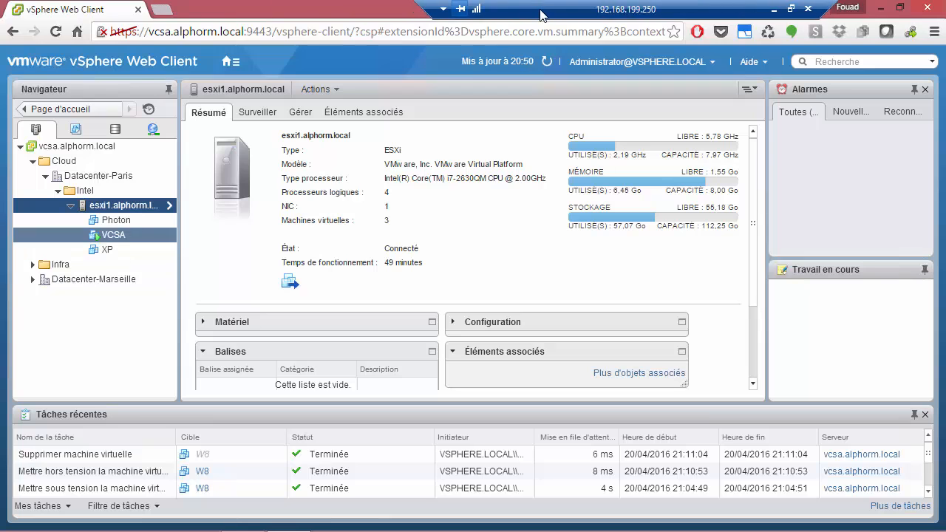
Start a new virtual machine on host esxi1.alphorm.local with the creation type "Créer une machine virtuelle"
right_click(116, 210)
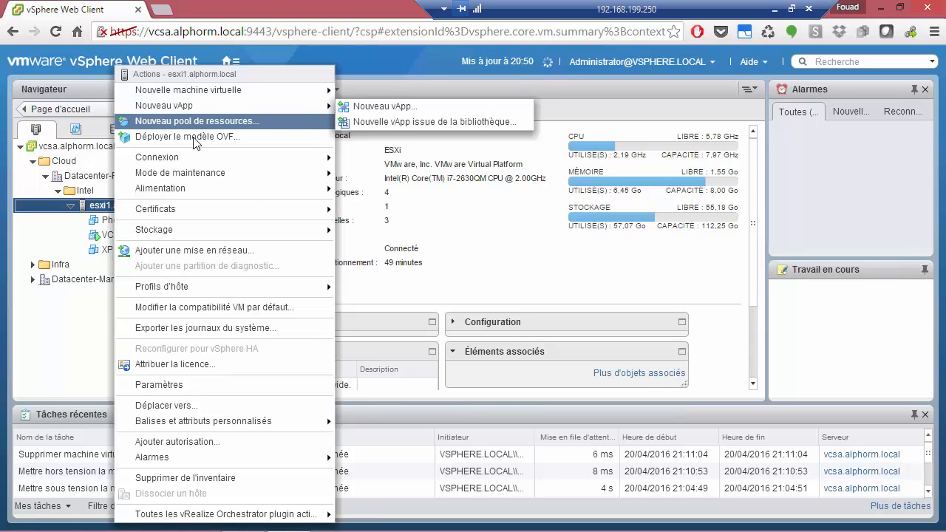
mouse_move(207, 98)
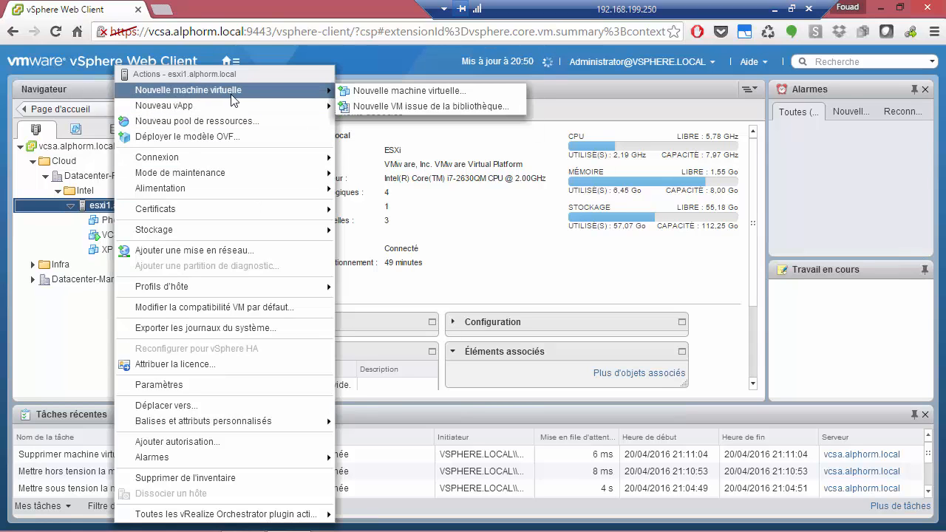
click(477, 92)
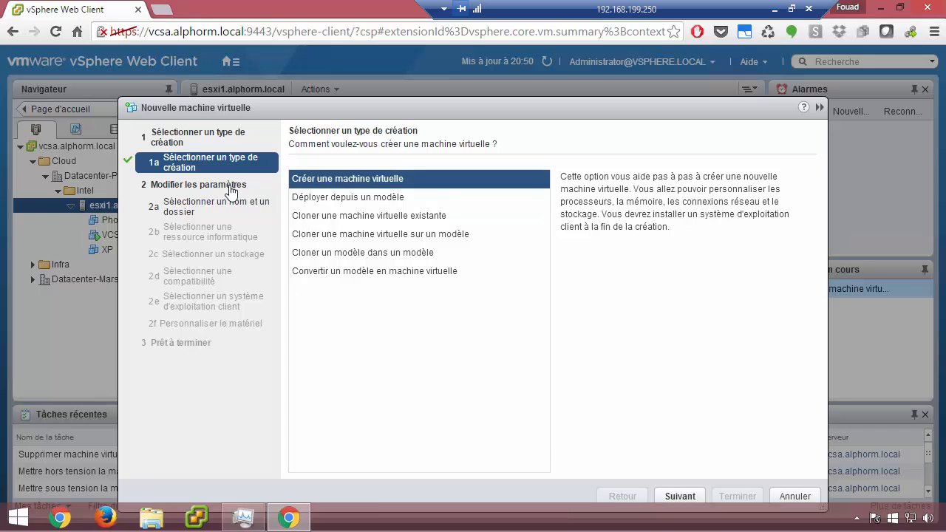
click(677, 496)
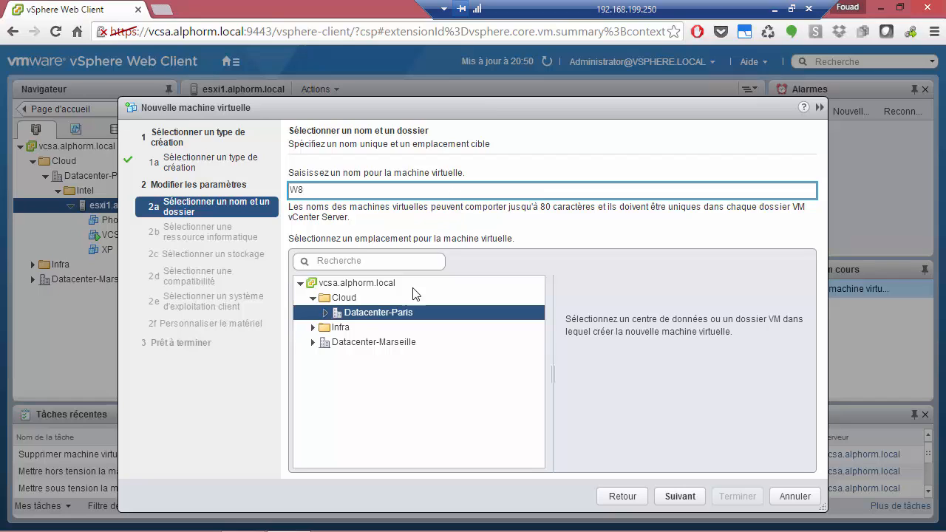
Name the virtual machine W8 and place it in the Prod folder of Datacenter-Paris
click(325, 312)
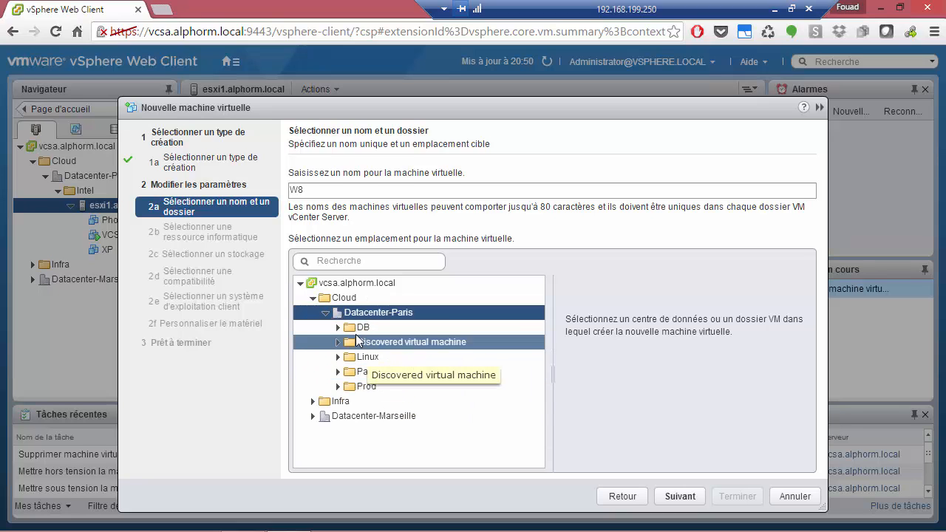
click(365, 387)
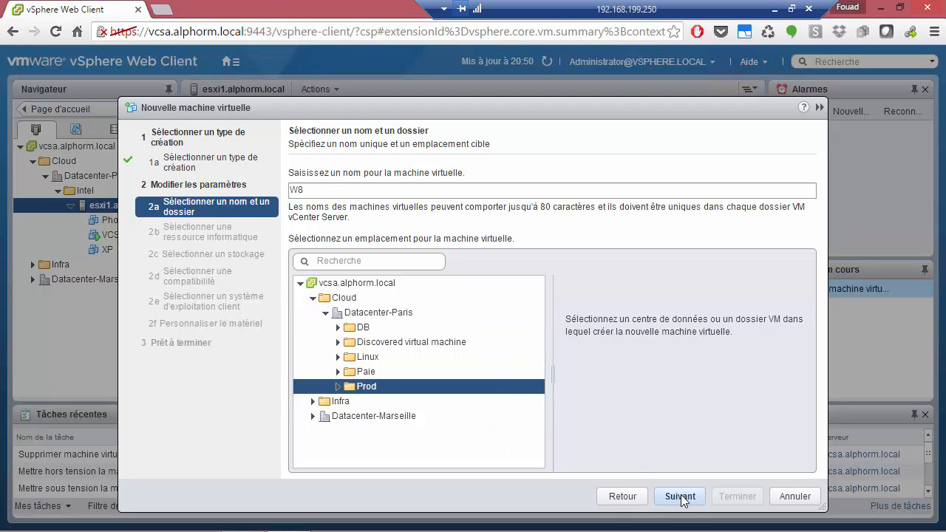
click(680, 496)
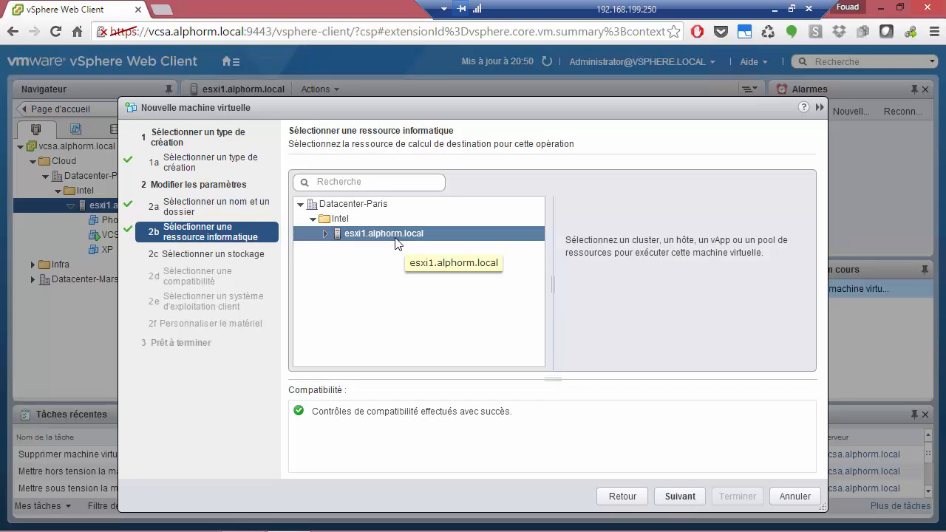
Accept esxi1.alphorm.local as the compute resource and DataStore-100Go as the storage for the virtual machine
click(680, 496)
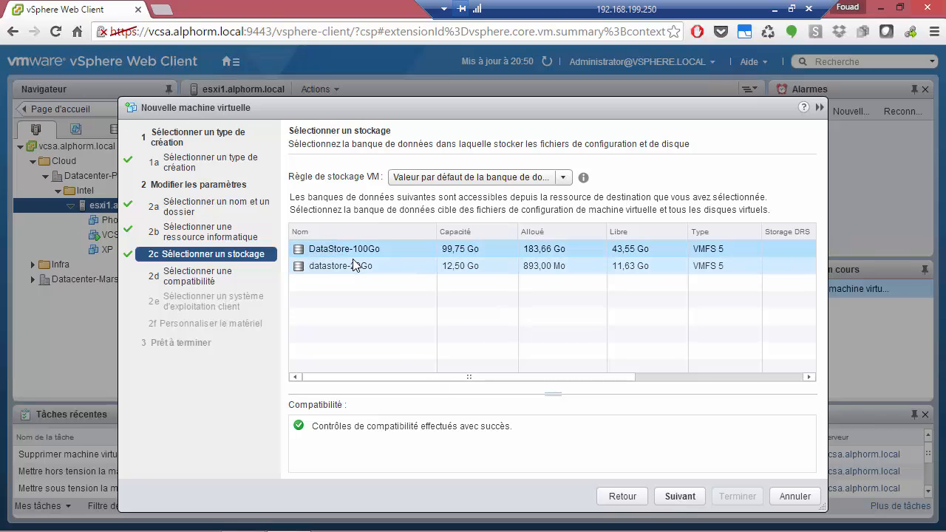
click(688, 497)
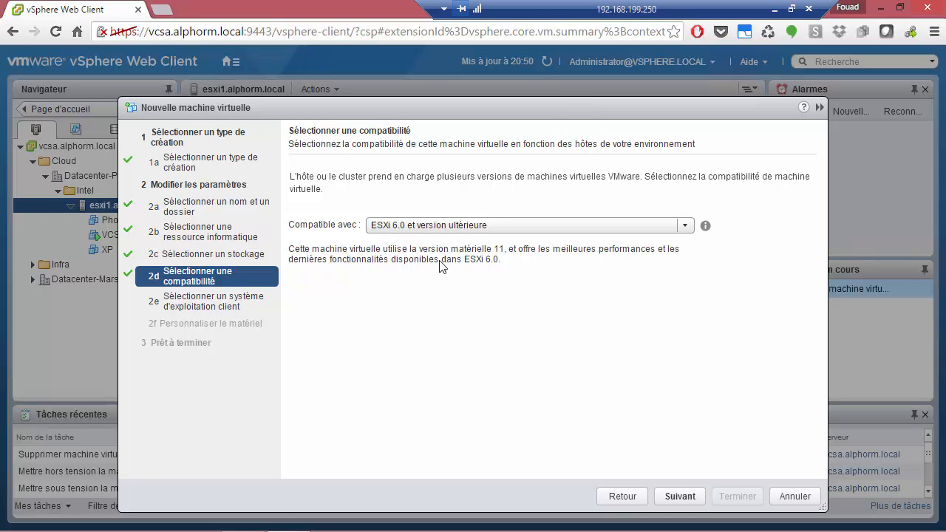
Compare the hardware versions and host compatibility offered by the ESXi 5.5, ESXi 6.0 and ESX/ESXi 3.5 compatibility levels
click(478, 227)
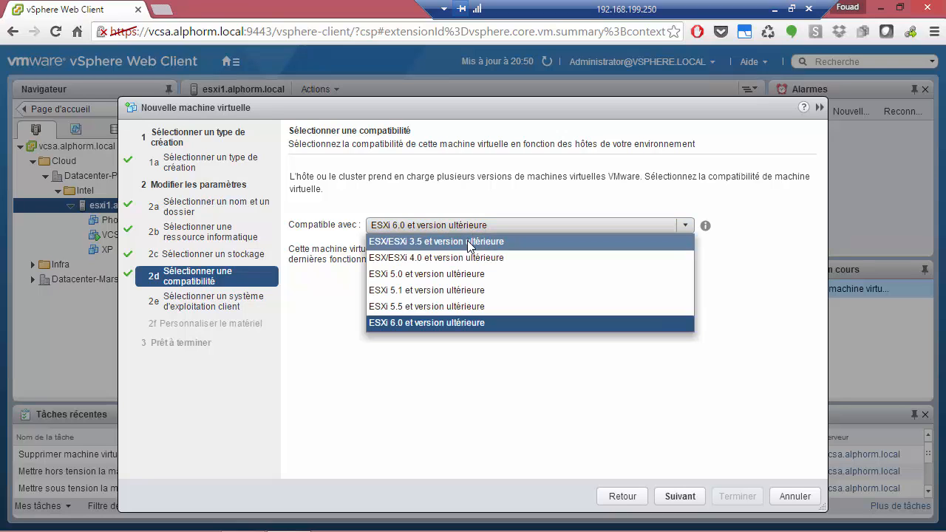
click(468, 307)
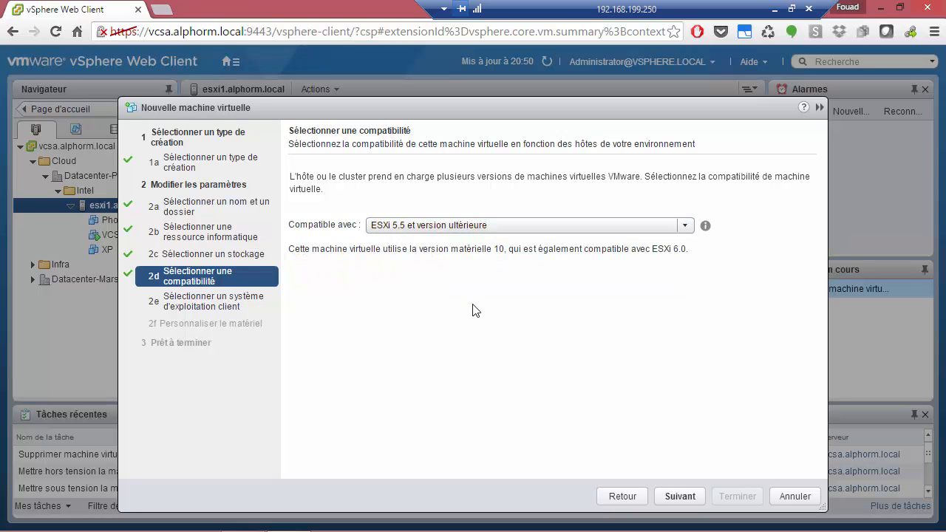
click(490, 230)
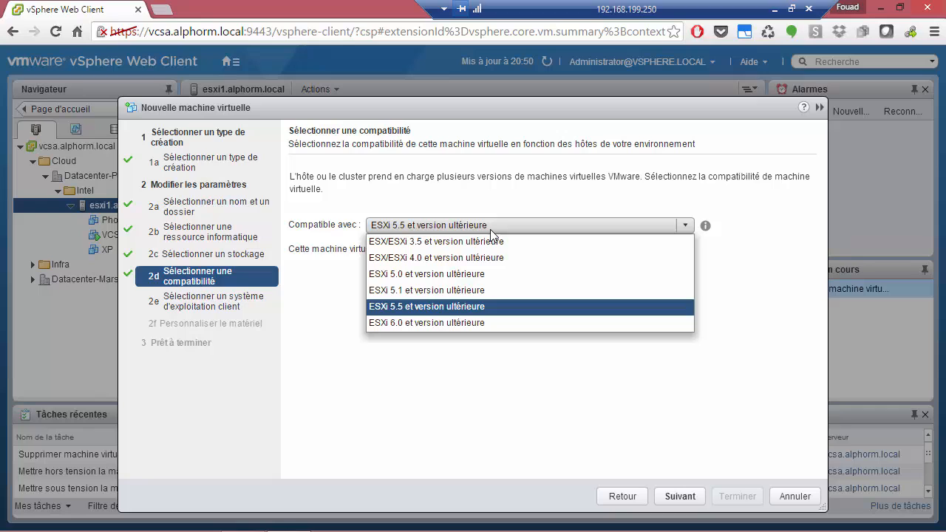
click(478, 322)
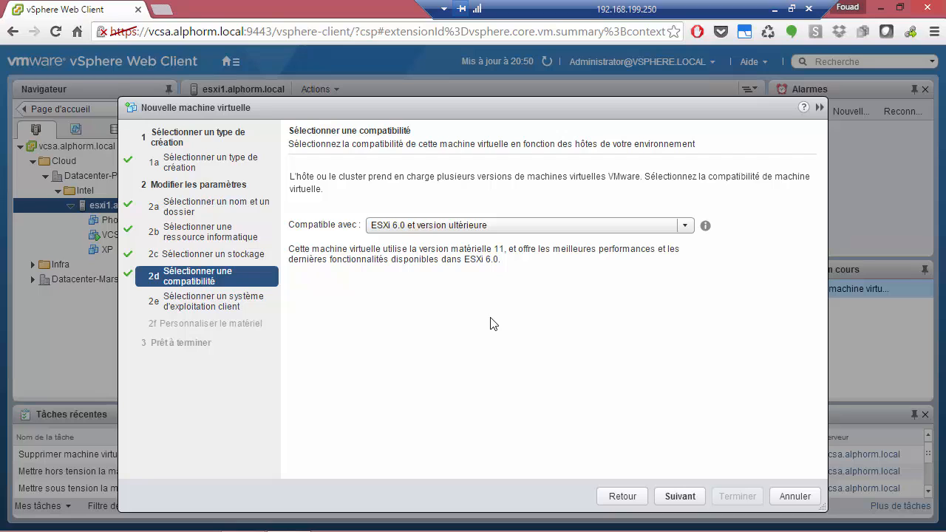
click(527, 225)
click(445, 303)
click(488, 225)
click(475, 306)
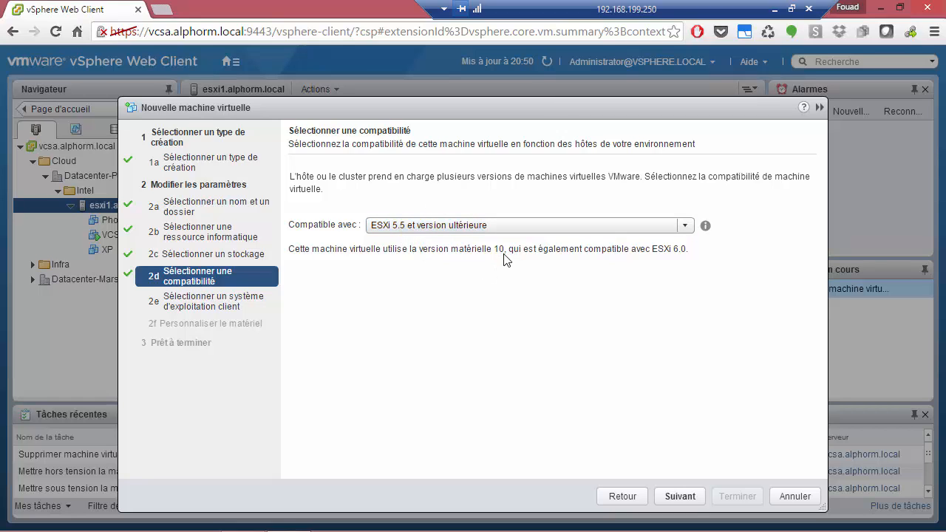
click(557, 225)
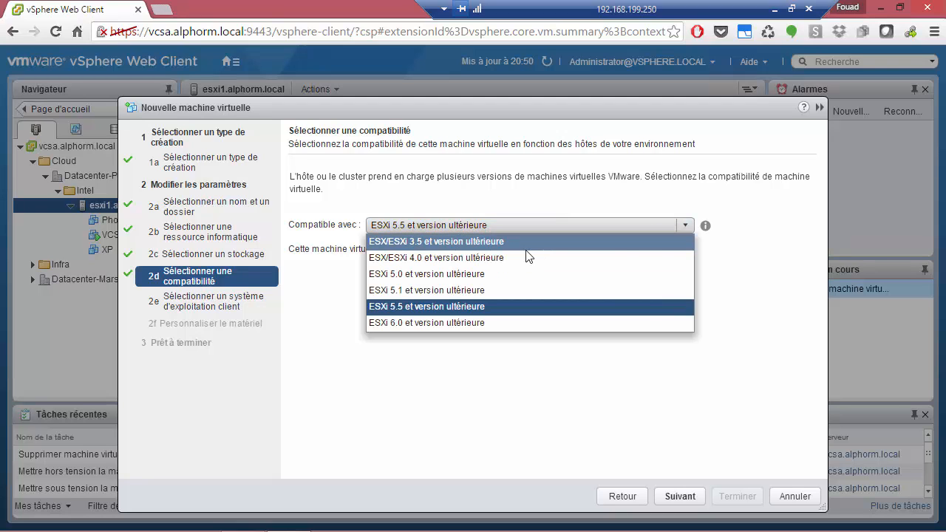
click(525, 242)
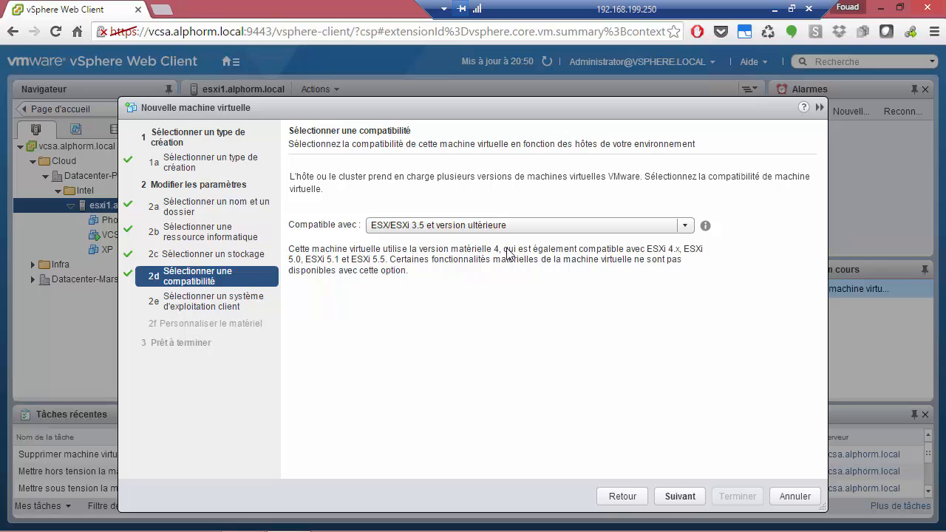
click(502, 227)
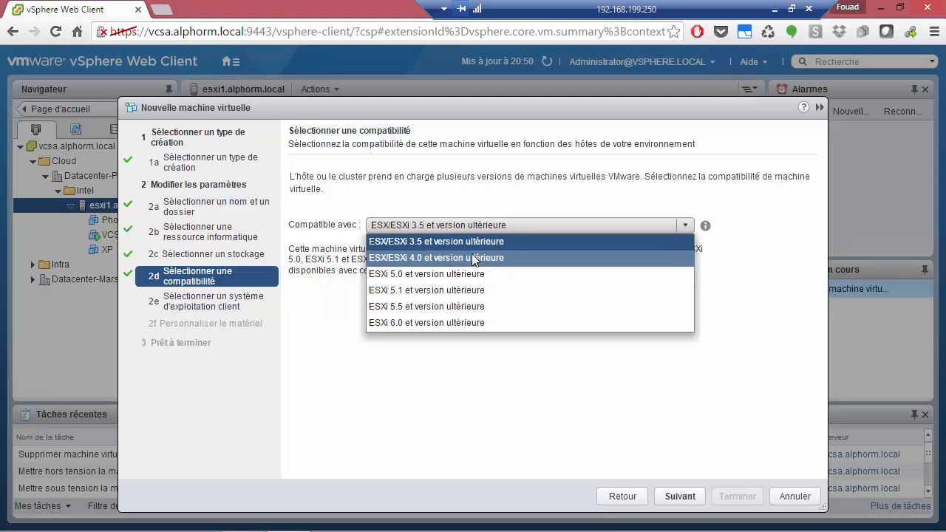
click(732, 419)
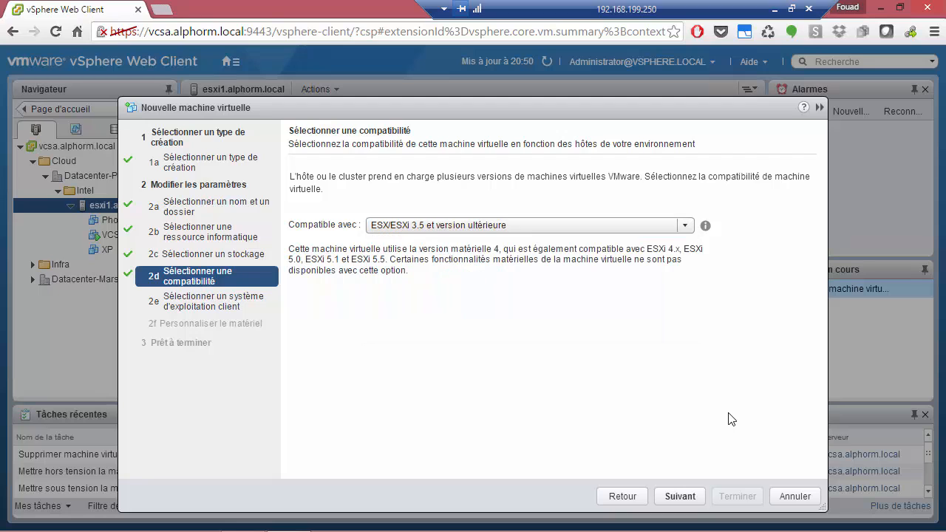
Set the virtual machine's compatibility to "ESXi 6.0 et version ultérieure" and continue to the guest operating system choice
click(555, 226)
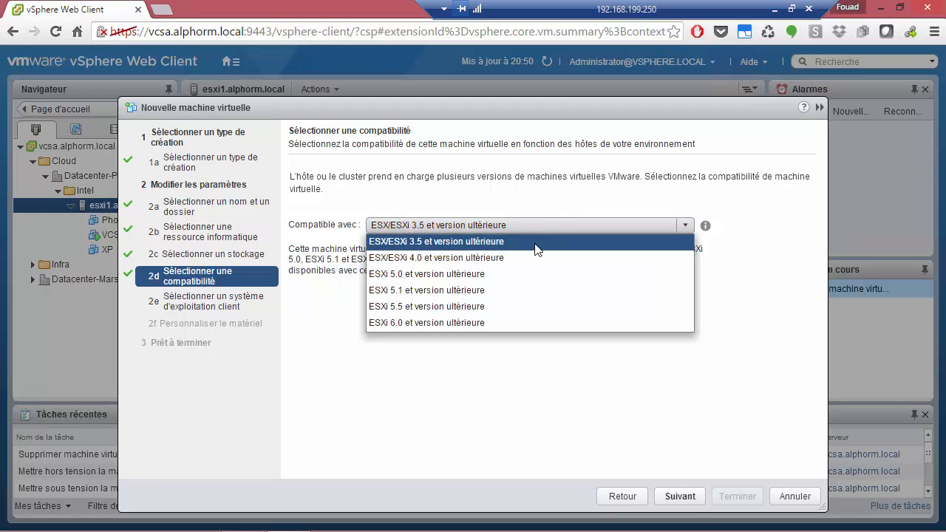
click(449, 322)
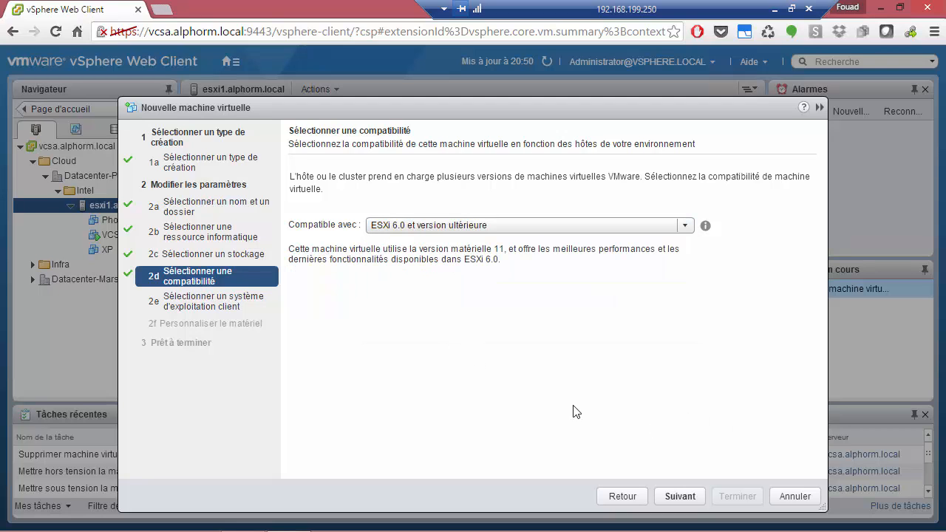
click(680, 497)
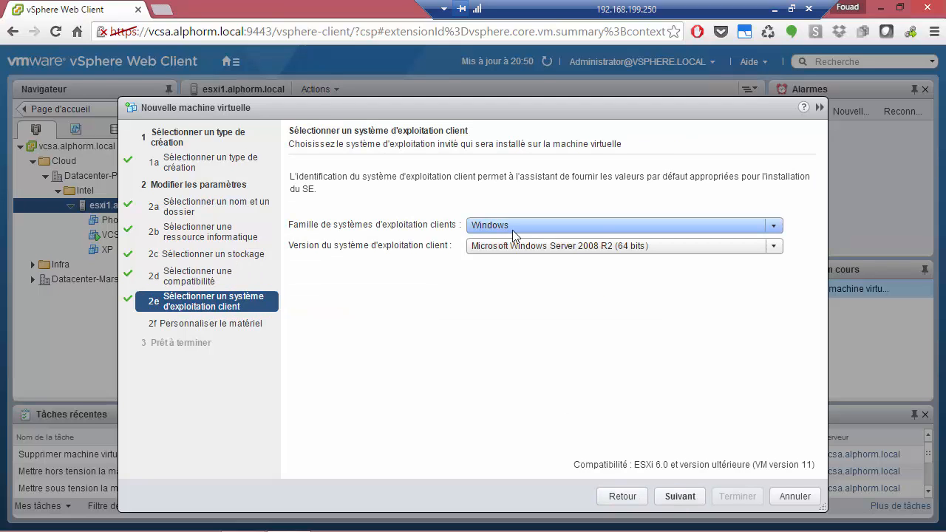
Select Microsoft Windows 8 (64 bits) as the guest operating system version and continue to the hardware customization
click(517, 245)
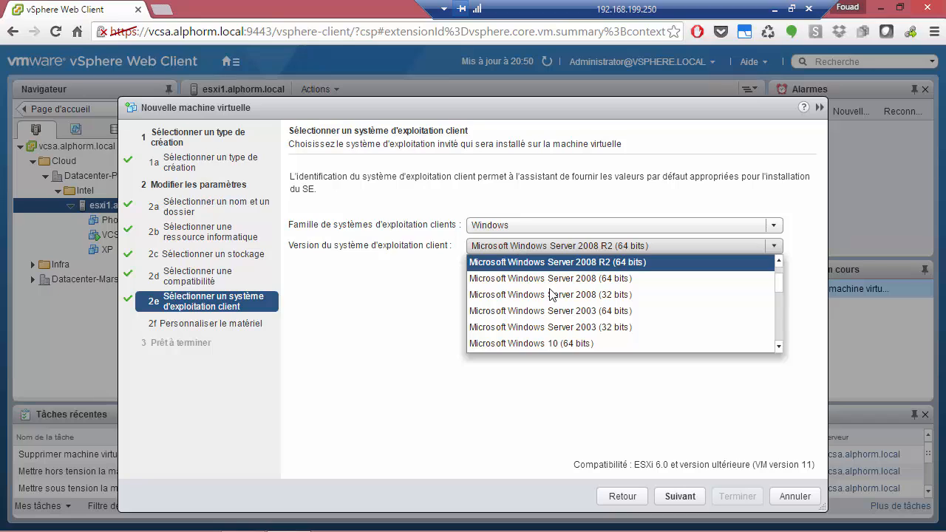
scroll(553, 299, down, 1)
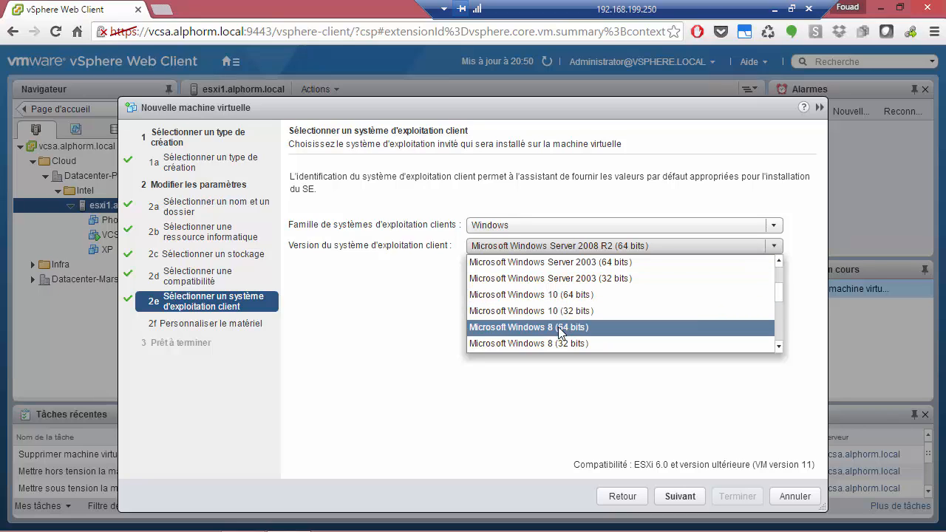
click(558, 326)
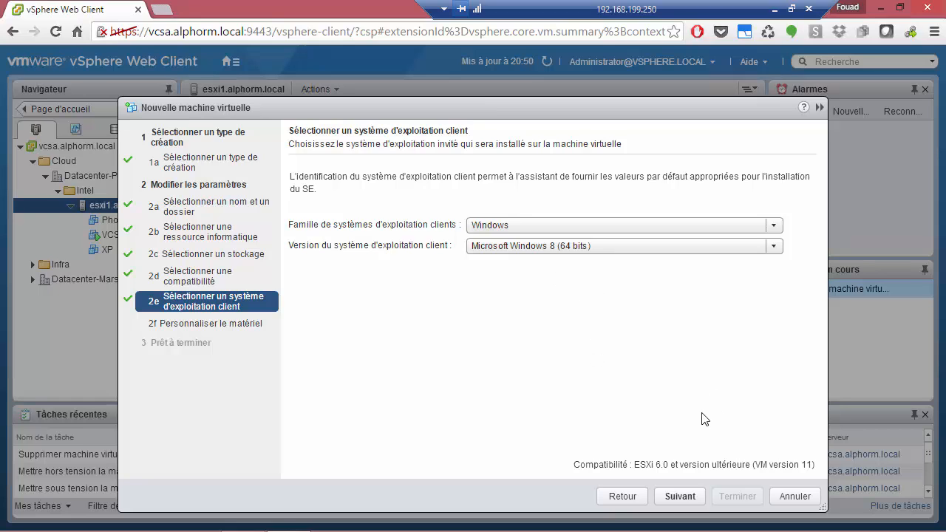
click(686, 497)
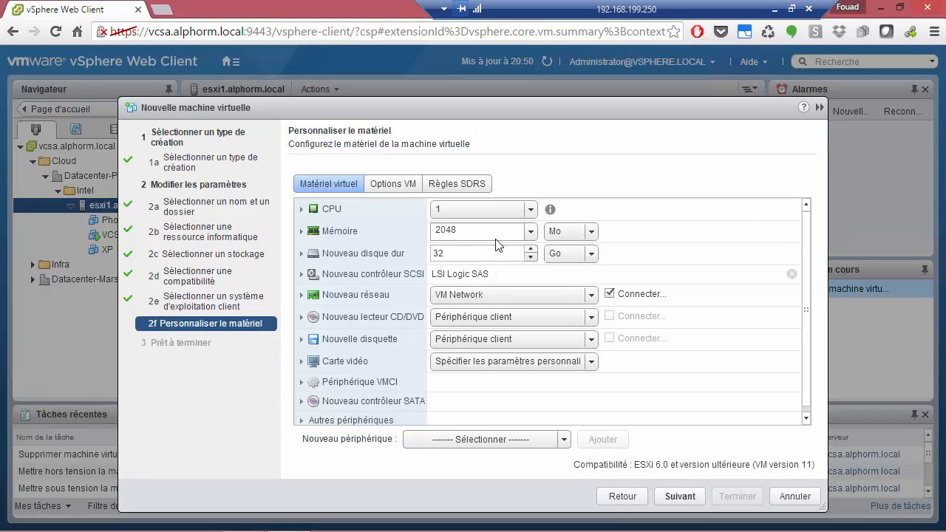
Explore the disk provisioning modes of the new hard disk, ending on "Provisionnement statique immédiatement mis à zéro"
click(302, 254)
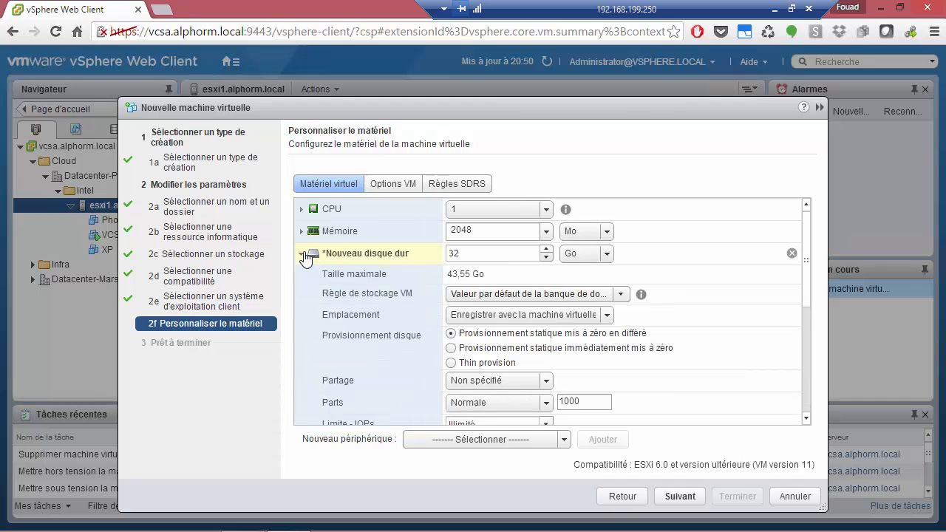
click(450, 319)
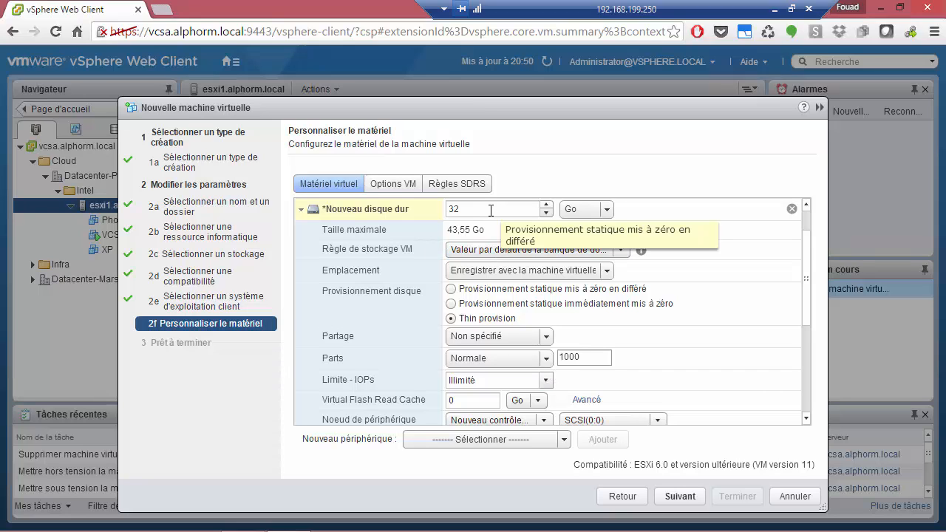
click(493, 292)
click(598, 290)
click(497, 322)
click(488, 305)
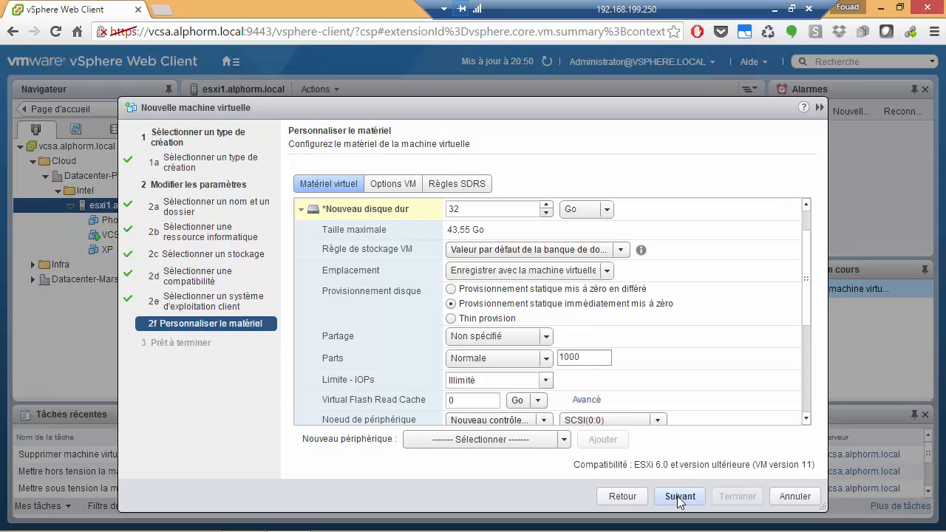
Set the new hard disk to Thin provision and finish creating the virtual machine
click(491, 318)
click(690, 502)
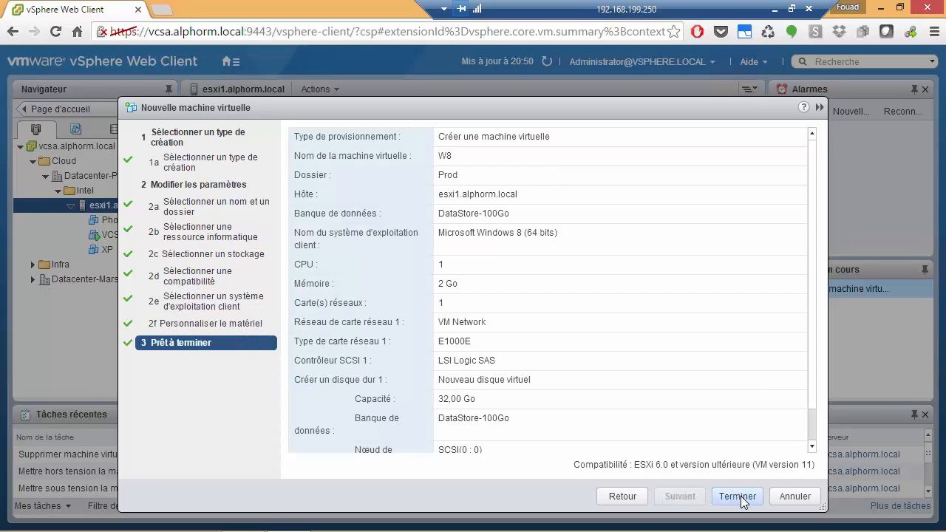
click(738, 497)
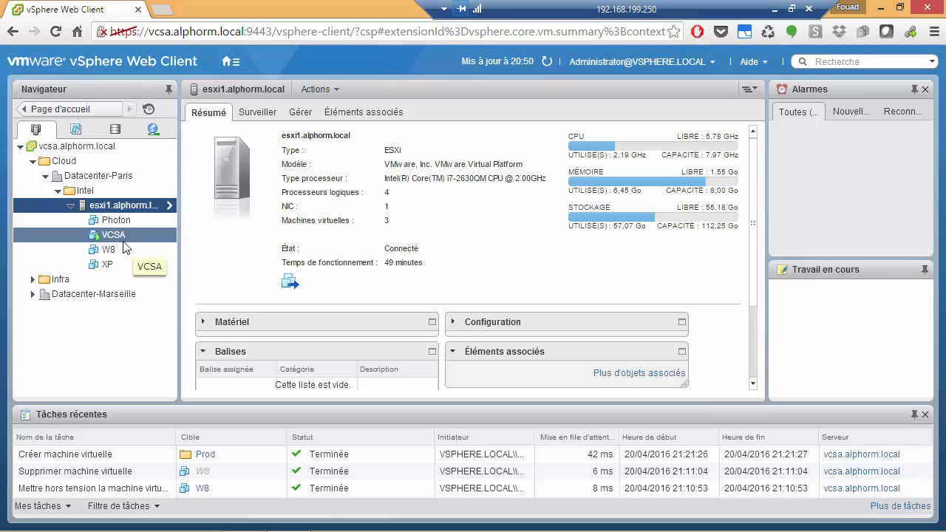
Edit the boot options of virtual machine W8 to force entry into the BIOS setup screen at the next start
click(116, 252)
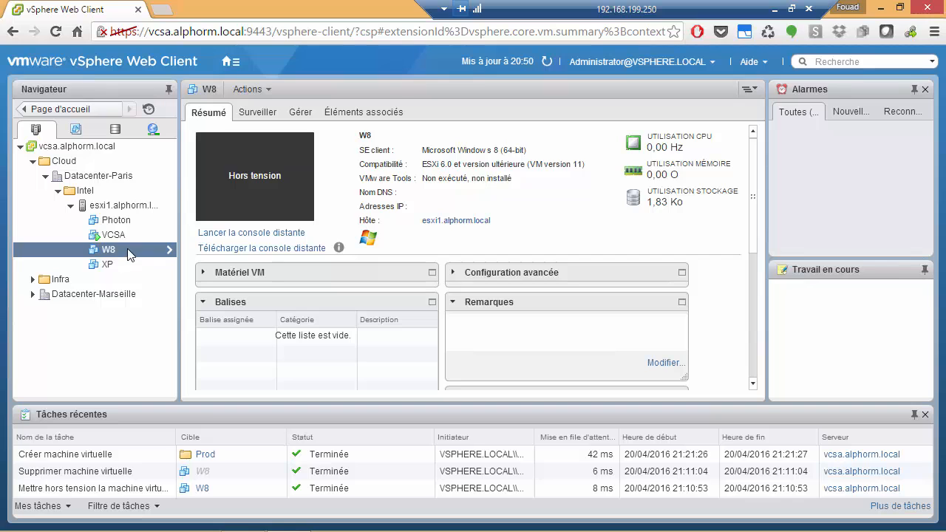
click(269, 95)
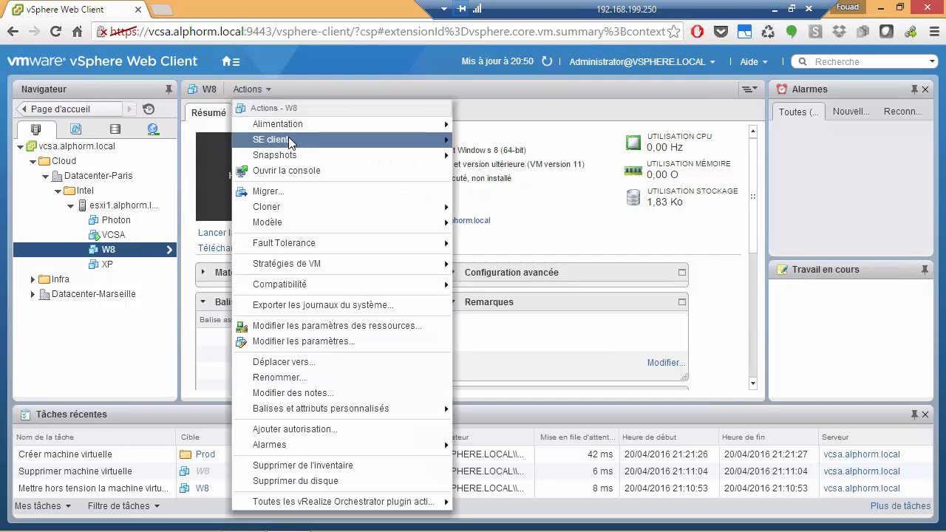
click(310, 340)
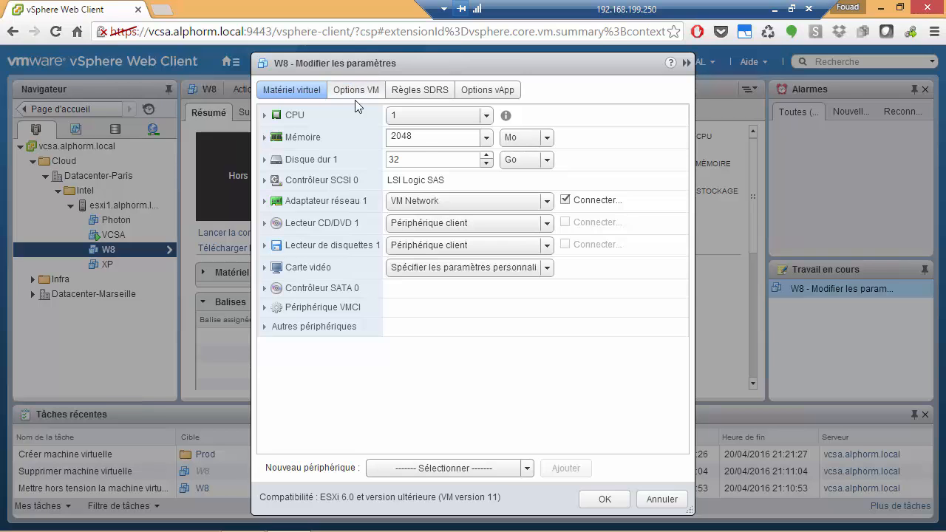
click(354, 95)
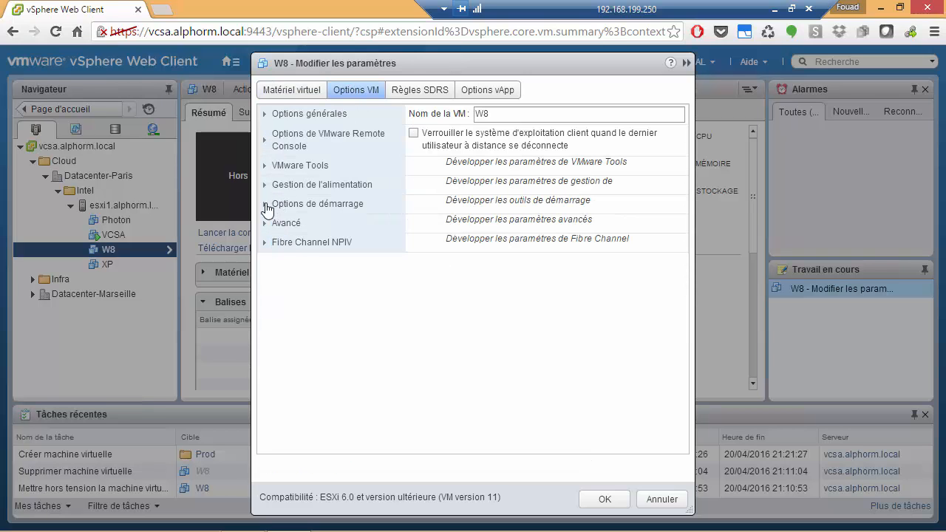
click(266, 206)
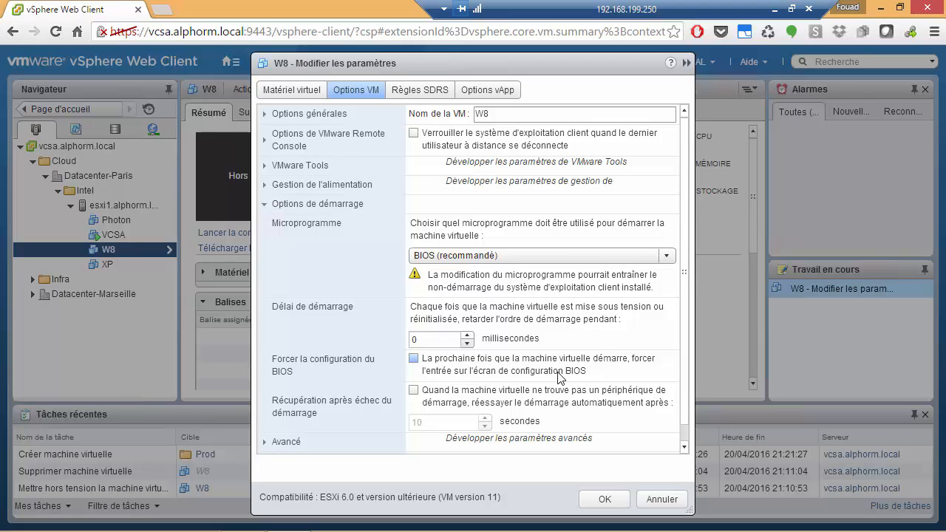
click(413, 360)
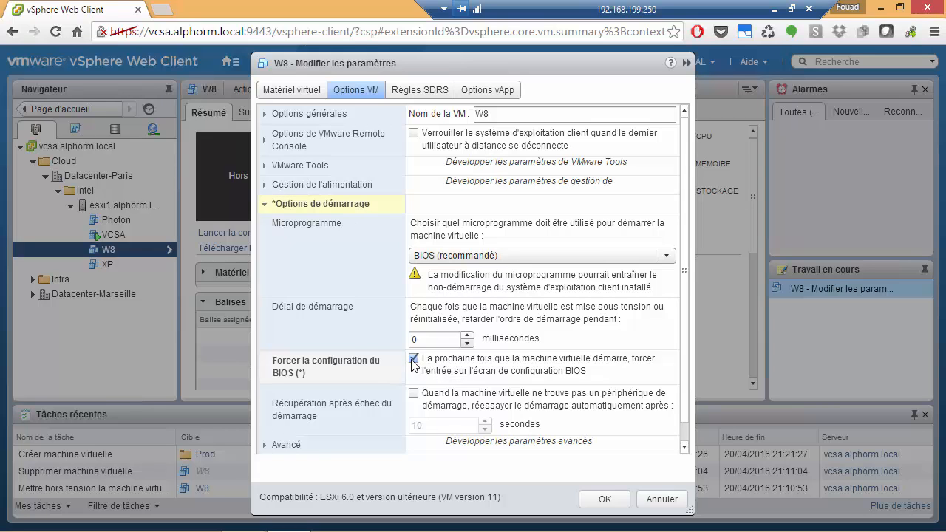
click(613, 500)
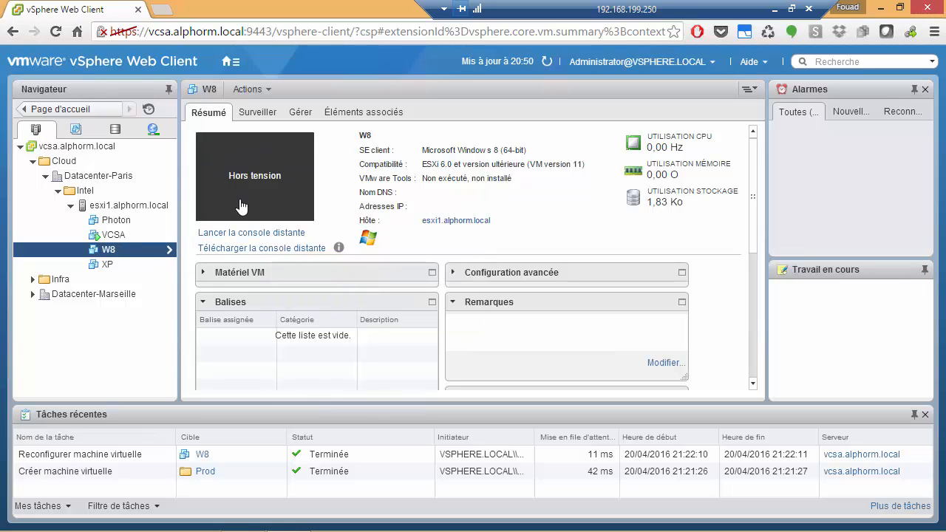
Power on virtual machine W8 and launch its remote console
right_click(135, 256)
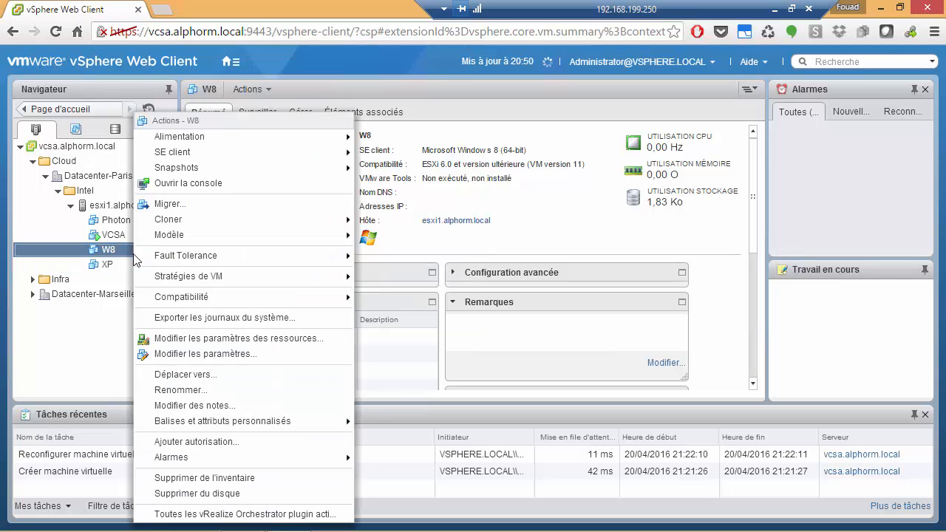
mouse_move(276, 146)
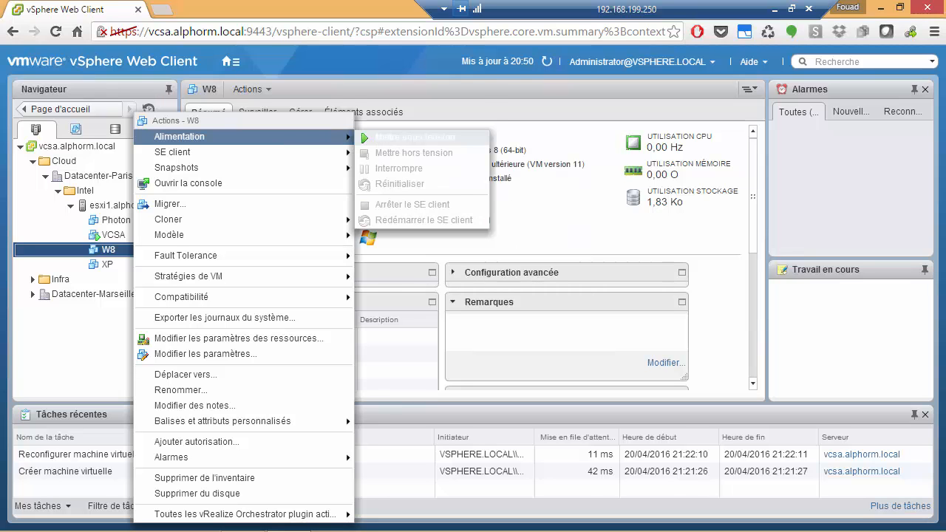
click(394, 140)
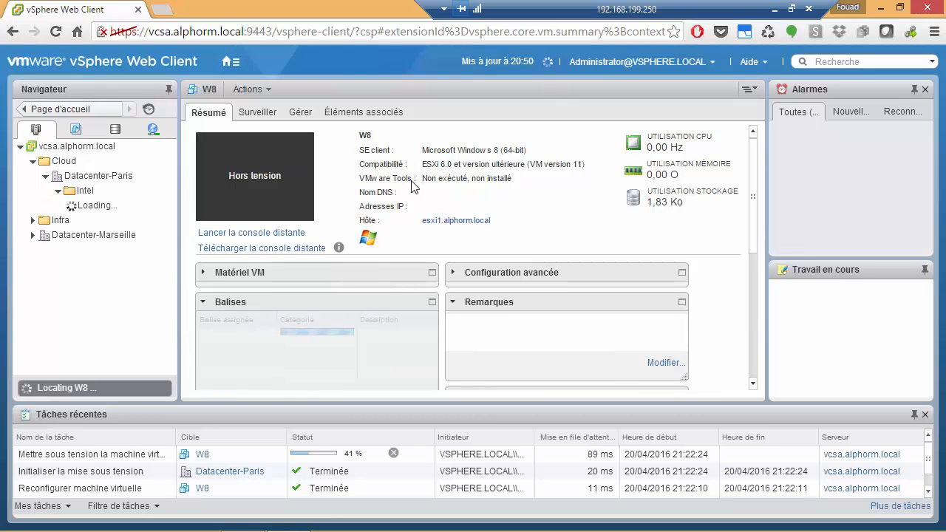
click(279, 233)
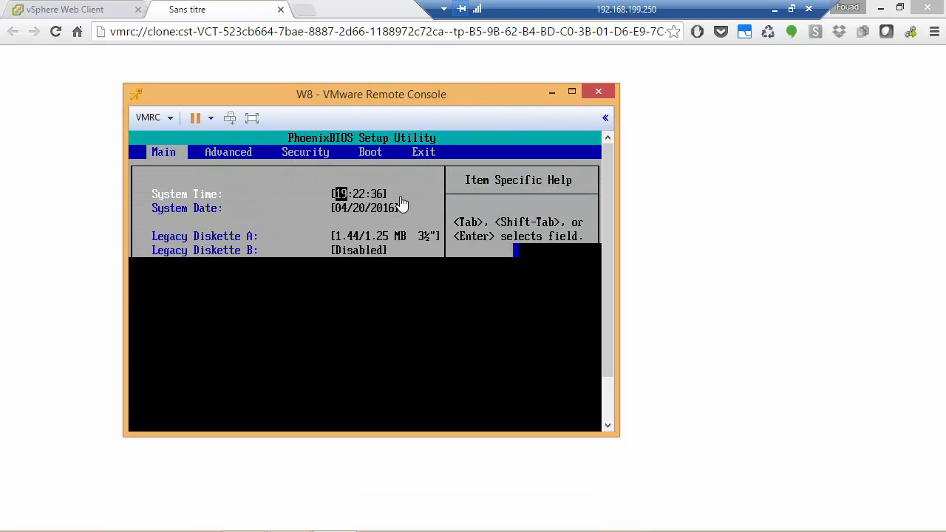
Move CD-ROM Drive to the first position of W8's BIOS boot order
click(376, 227)
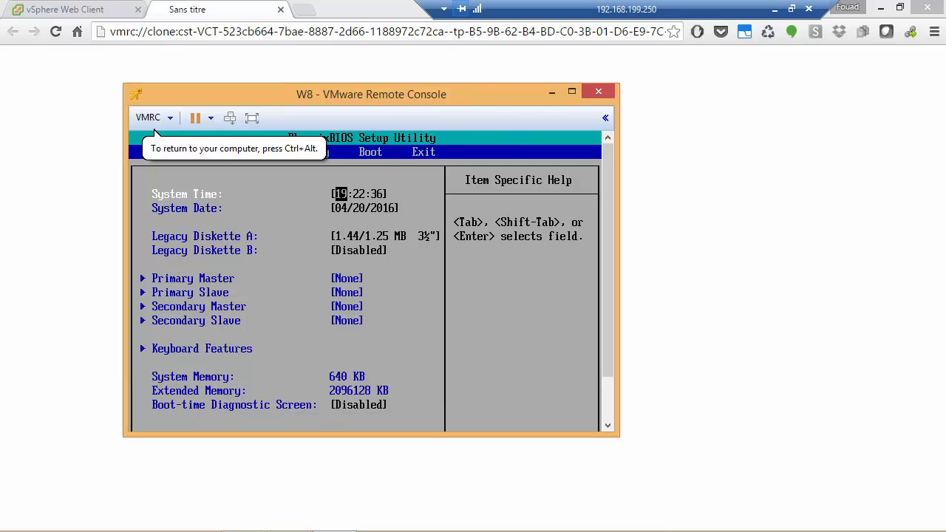
key(Right)
key(Right)
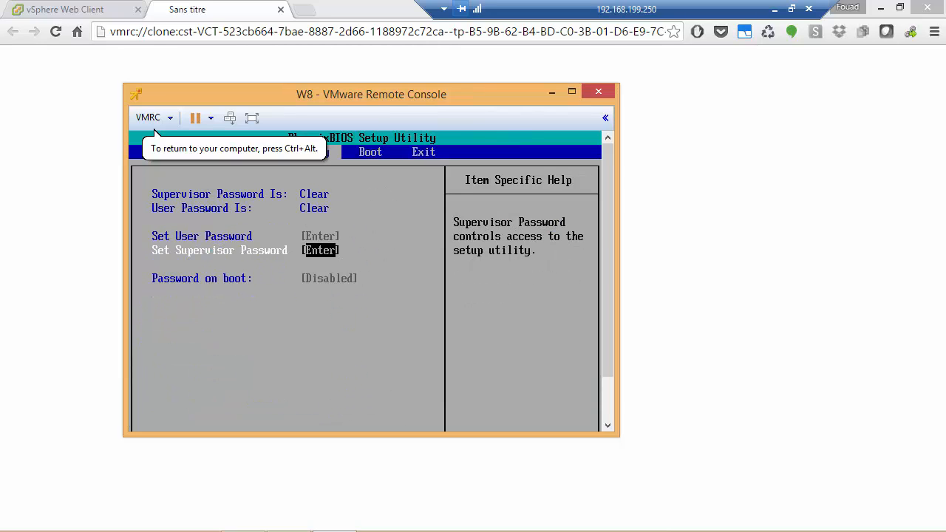
key(Right)
key(Down)
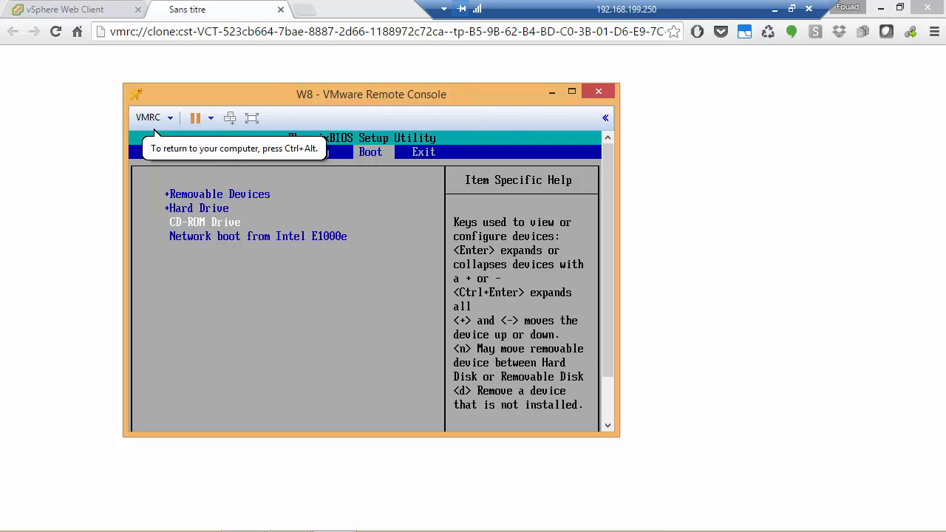
key(plus)
key(plus)
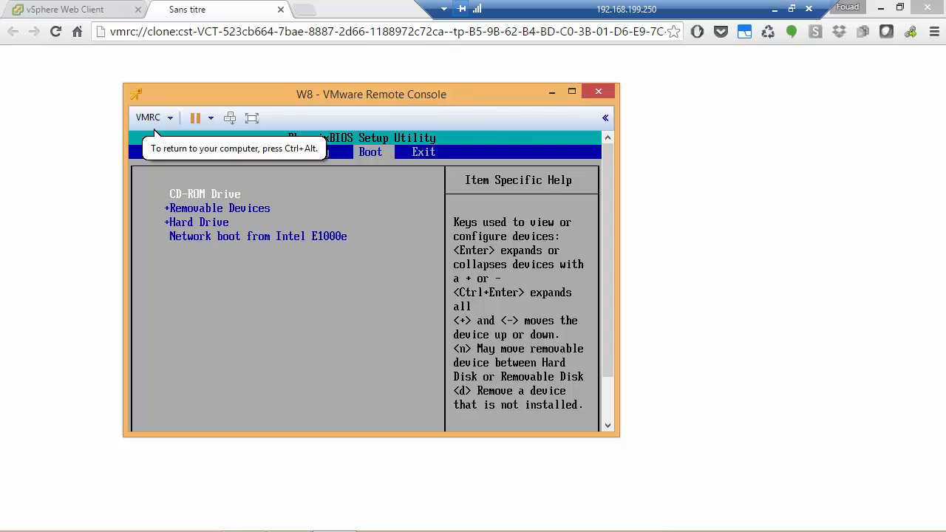
Save the BIOS configuration changes without leaving the setup utility
key(Right)
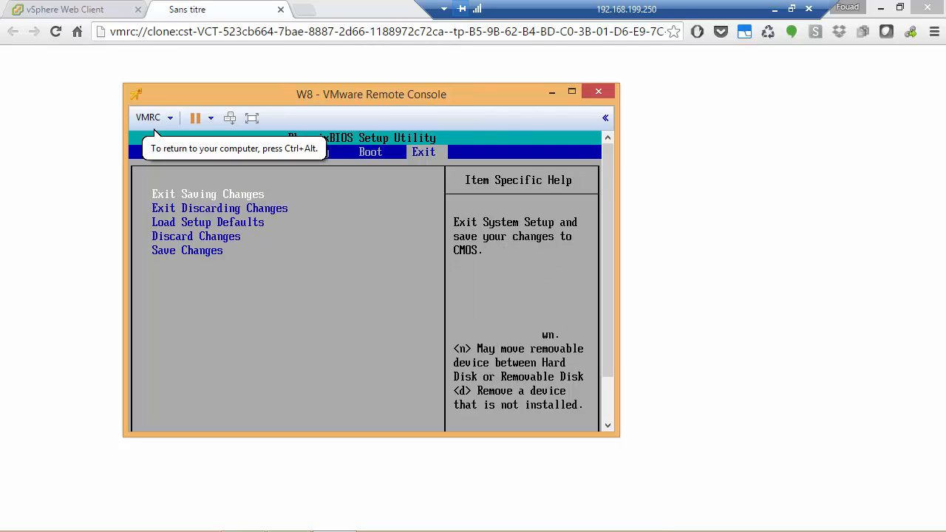
key(Down)
key(Down)
key(Down)
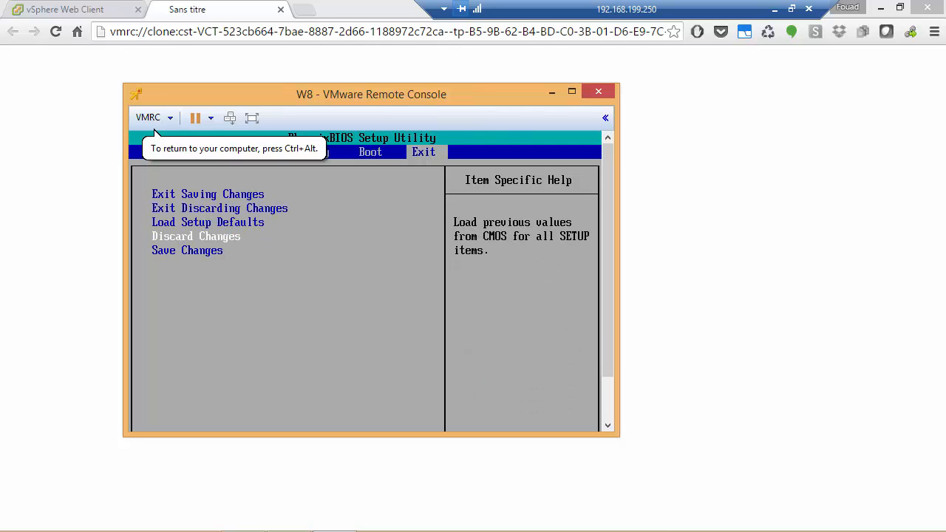
key(Down)
key(Return)
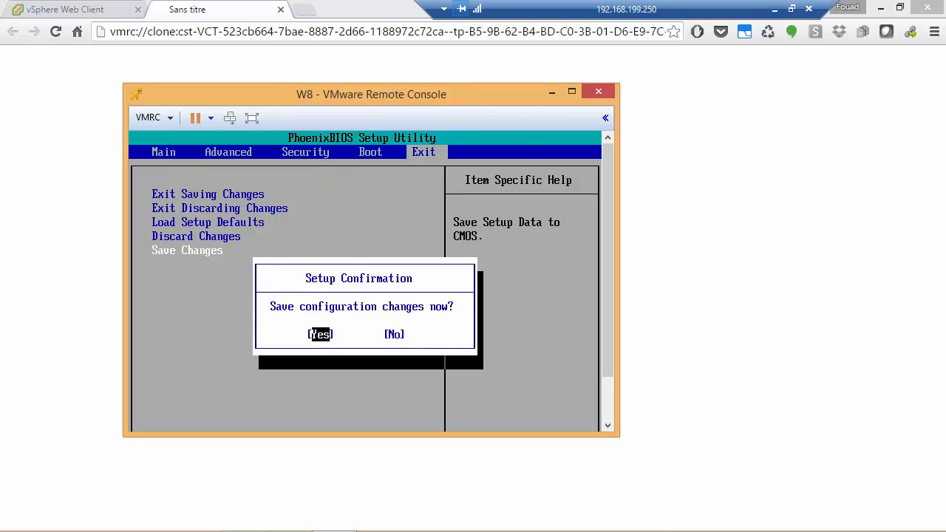
key(Return)
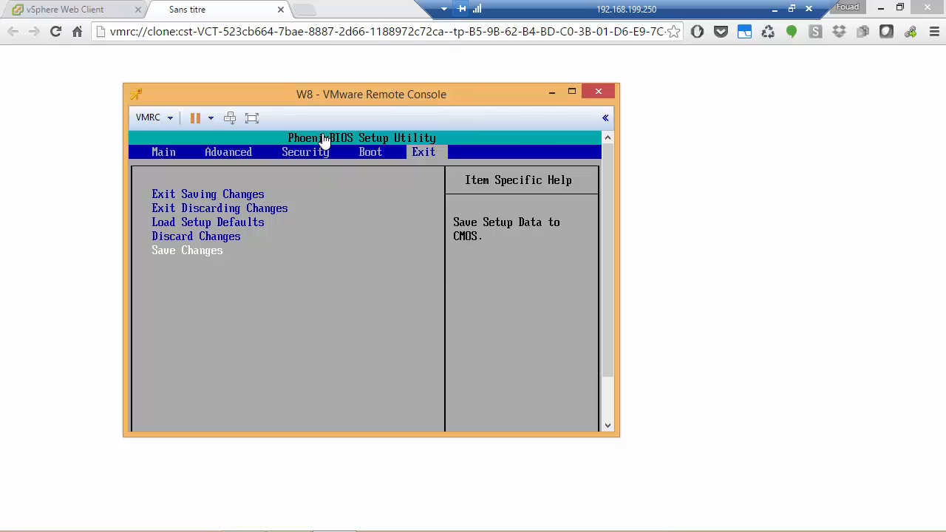
Connect W8's CD/DVD drive 1 to the disk image fr_windows_8.1_x64.ISO on the local C: drive
click(157, 117)
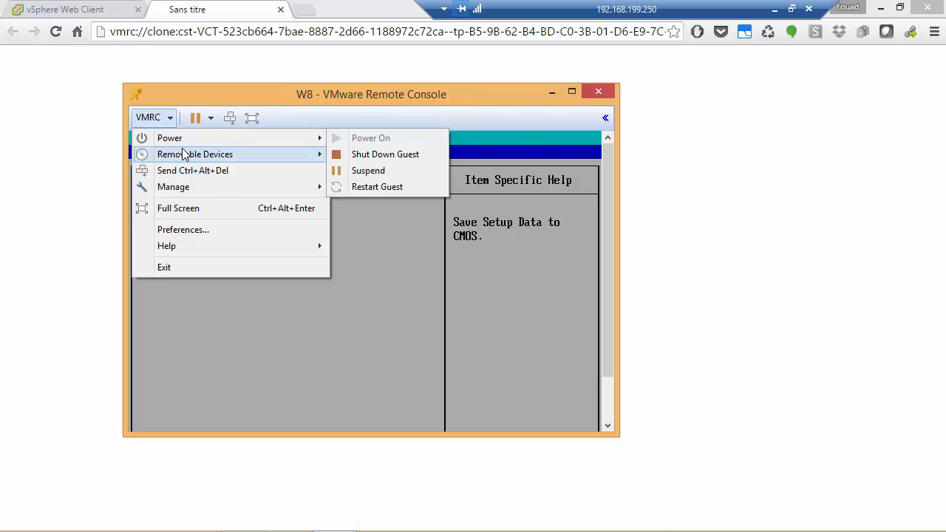
mouse_move(184, 153)
mouse_move(433, 154)
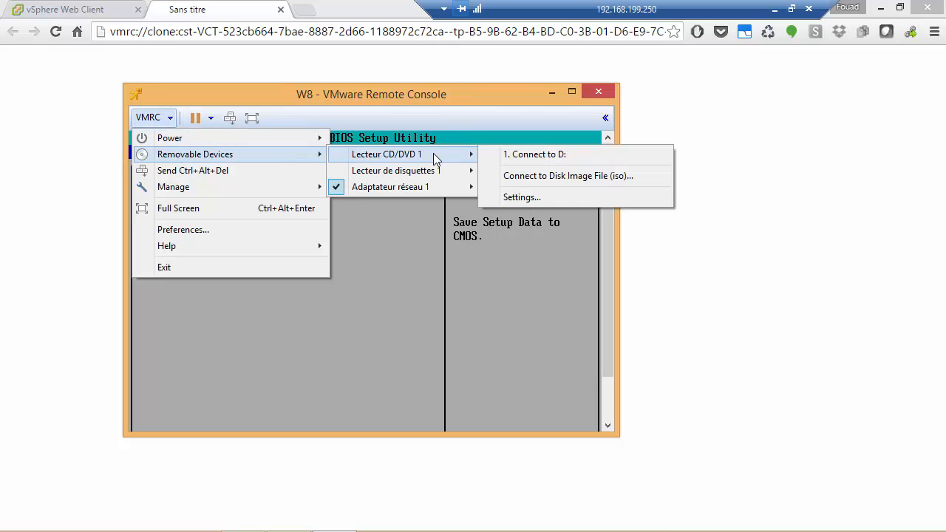
click(566, 177)
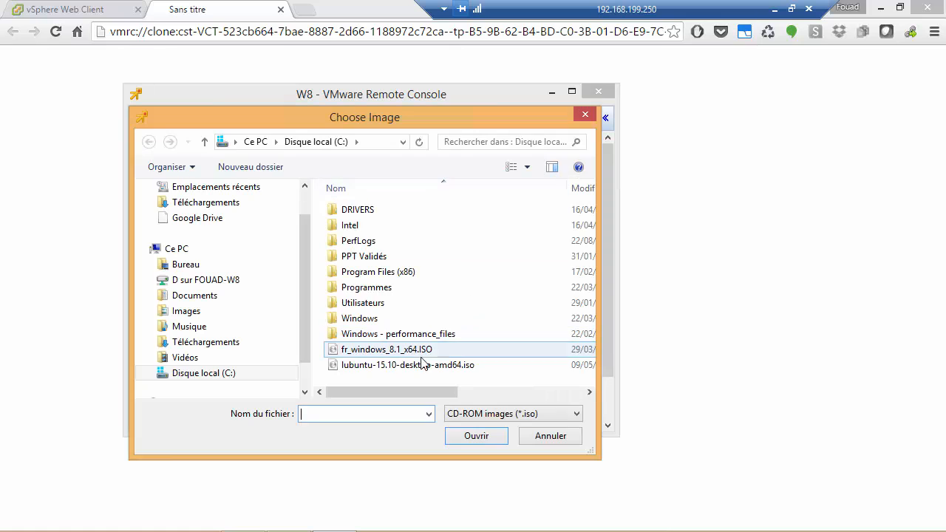
click(376, 353)
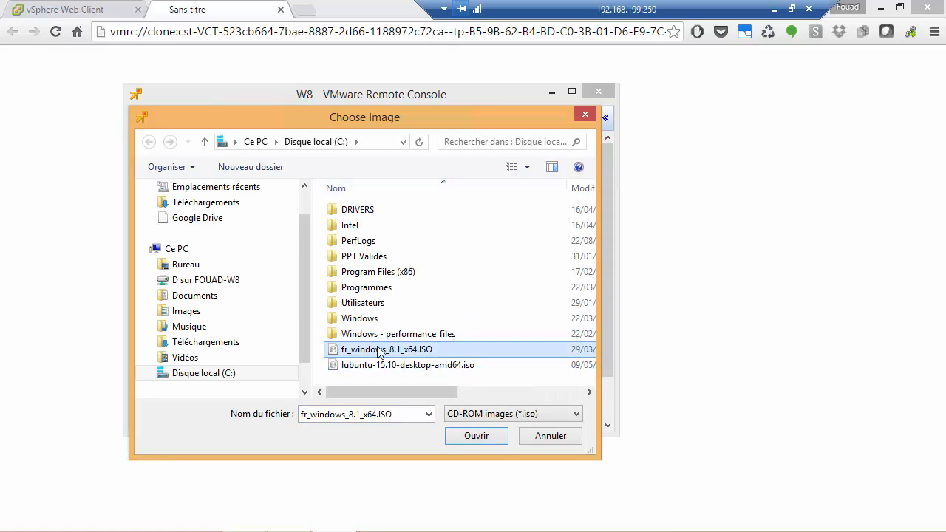
click(496, 438)
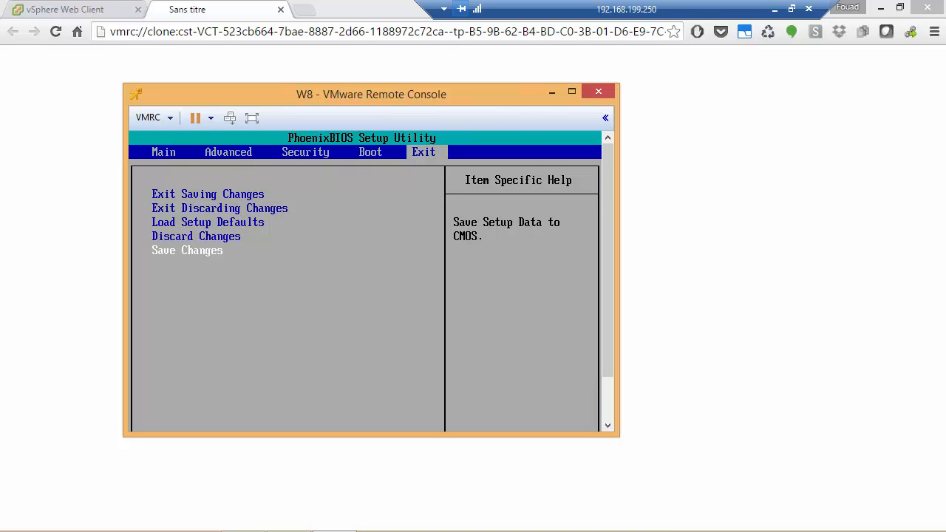
Exit the BIOS setup saving changes to start the Windows installer, and reposition the console window
key(Up)
key(Up)
key(Up)
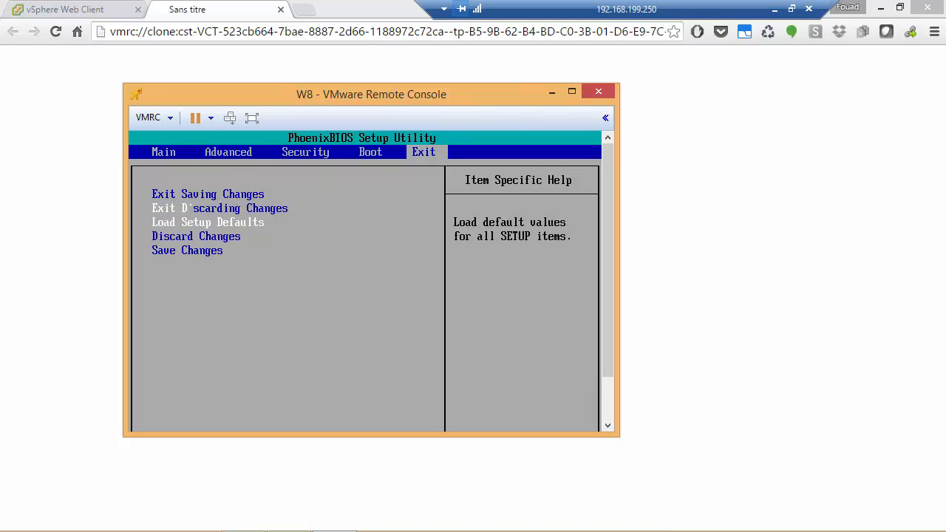
key(Up)
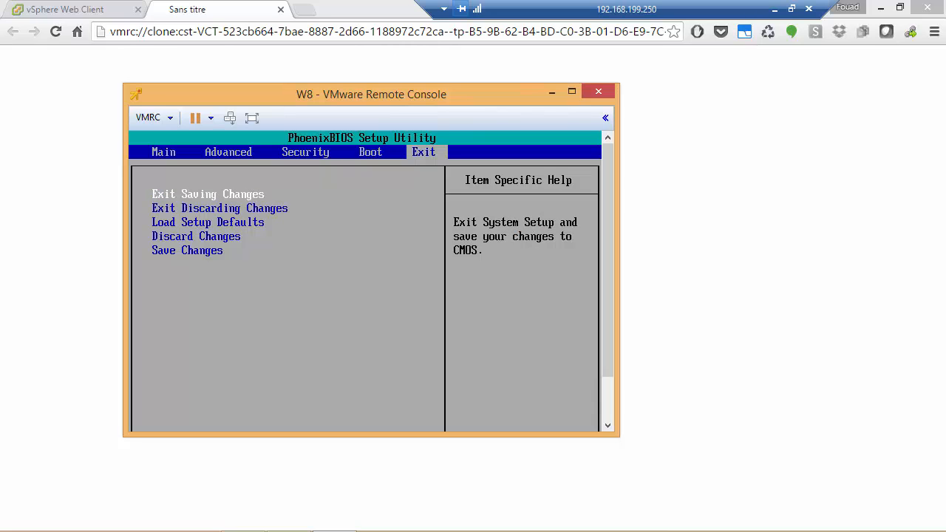
key(Return)
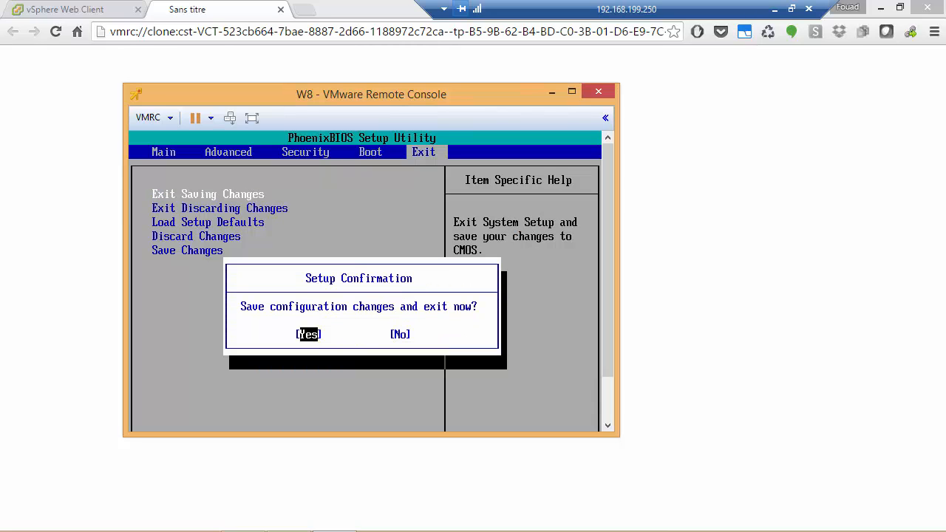
key(Return)
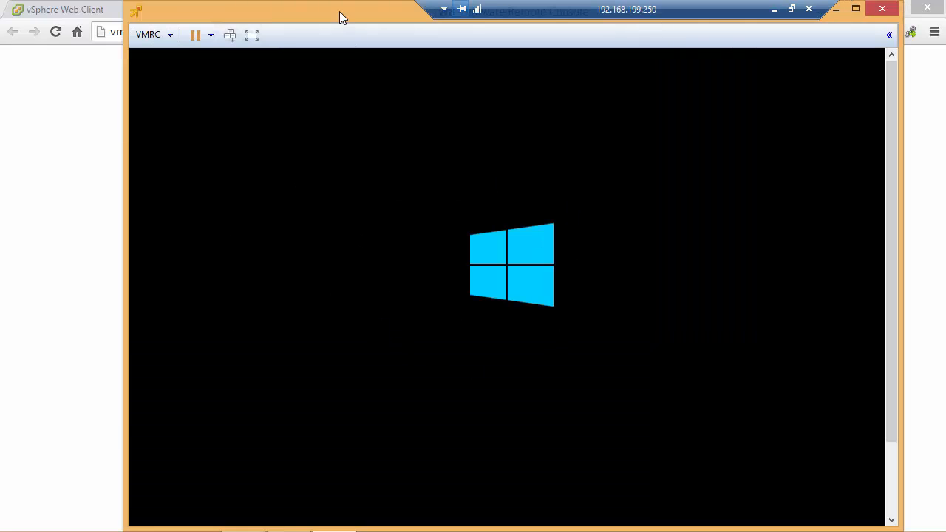
drag(340, 11, 314, 9)
drag(865, 150, 869, 213)
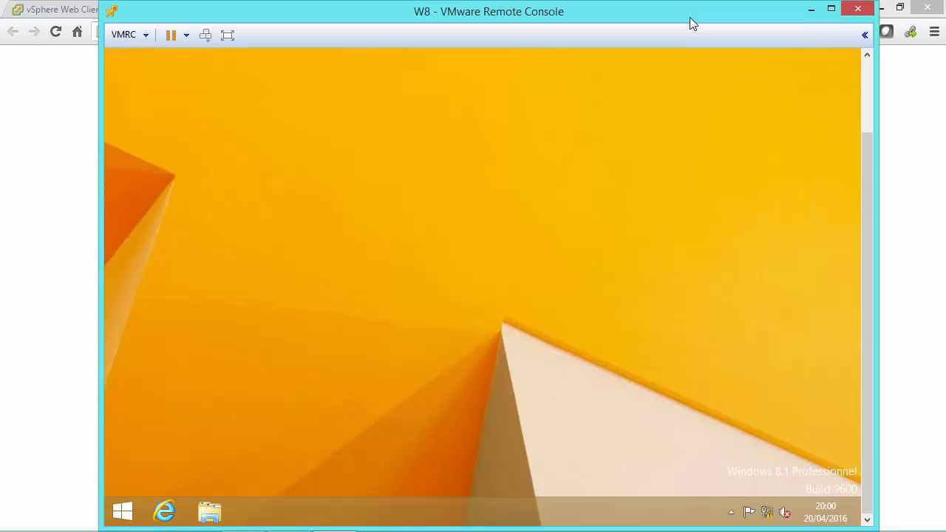
Switch to the vSphere Web Client and look up the VMware Tools installation command among W8's guest OS actions
click(59, 10)
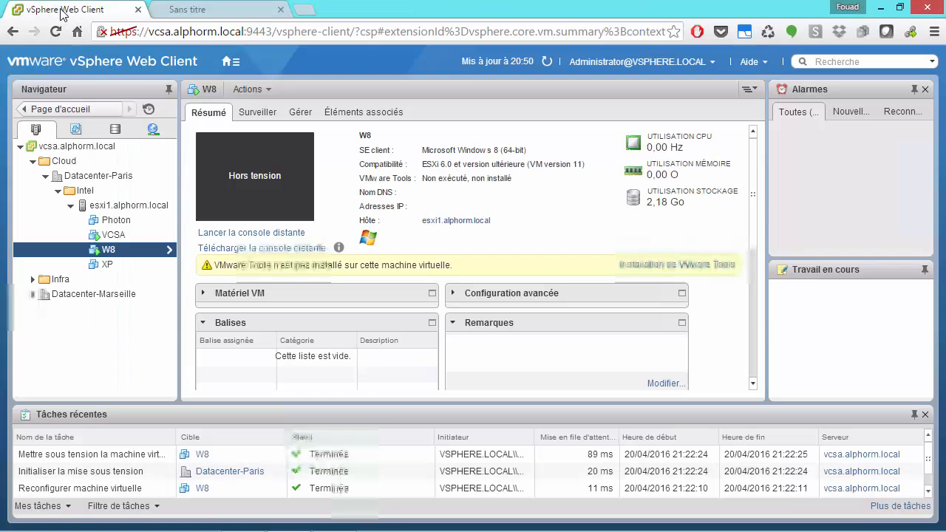
right_click(129, 251)
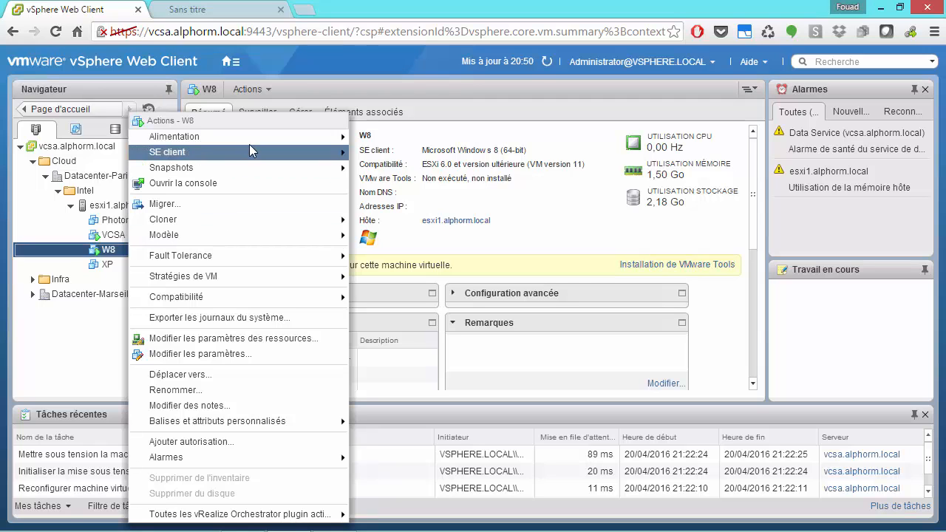
mouse_move(249, 151)
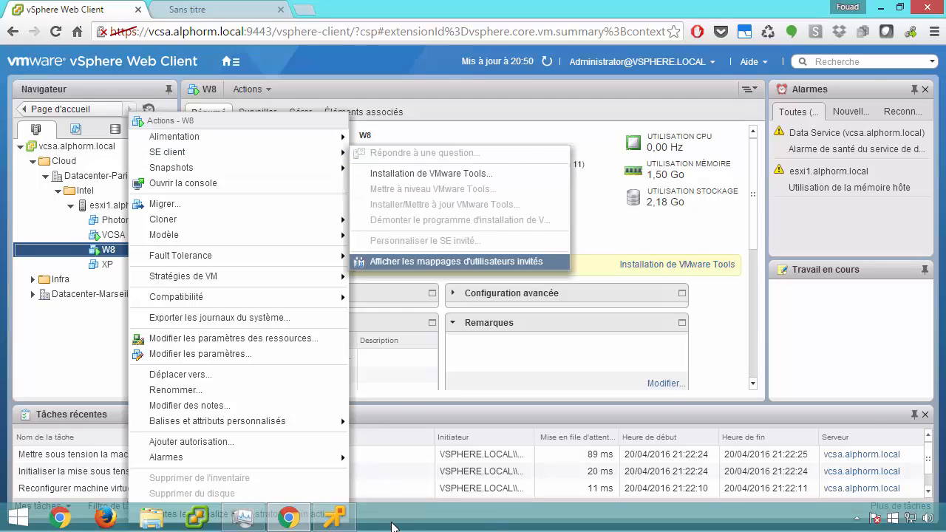
Switch back to W8's remote console and try to start the VMware Tools installation from there
click(333, 521)
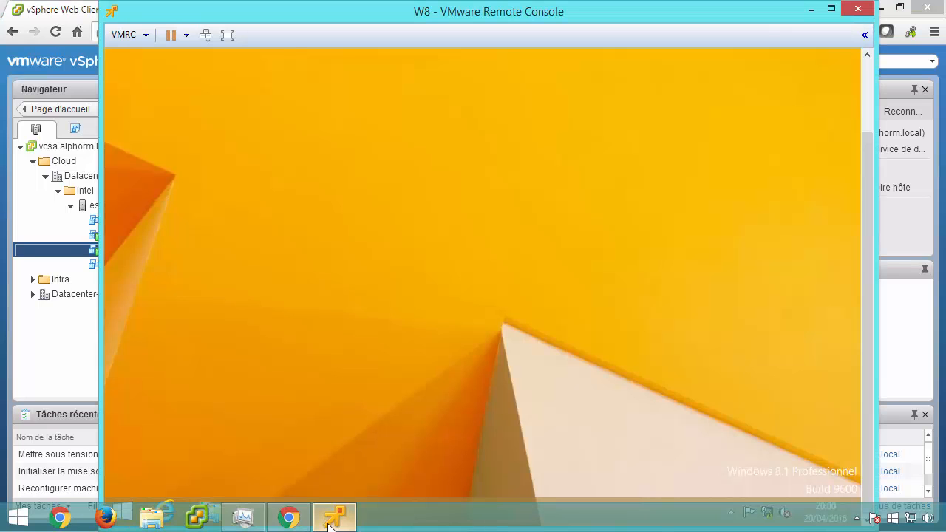
click(140, 36)
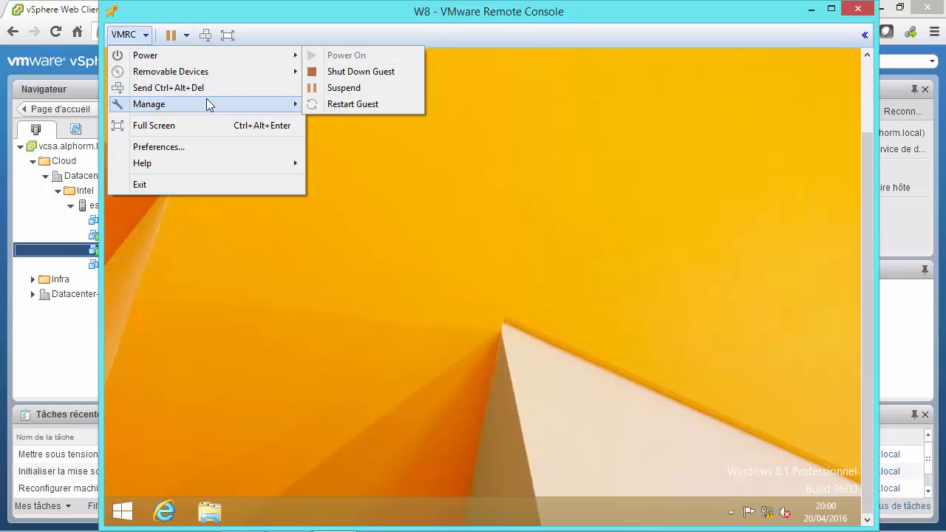
mouse_move(207, 104)
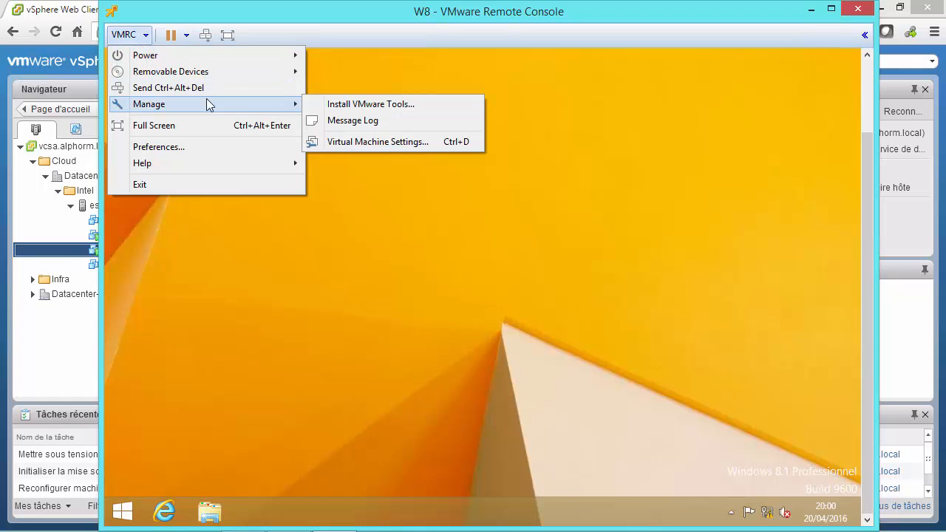
click(373, 110)
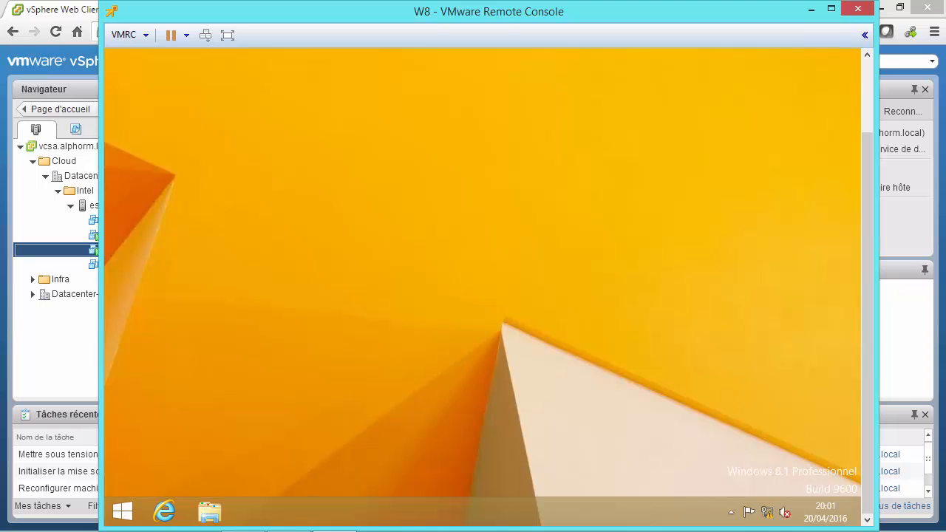
With the console windowed, open and close the file explorer, and show and dismiss the guest's Start screen
key(super+e)
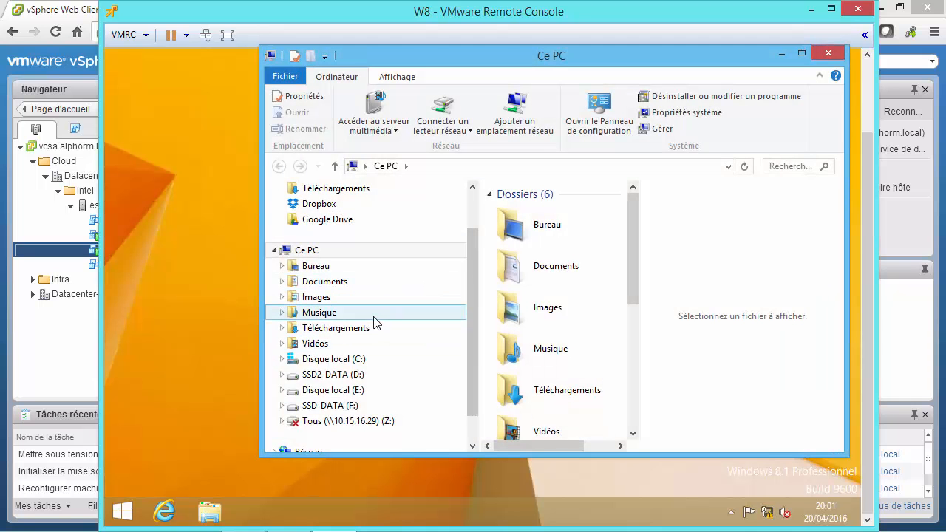
scroll(379, 324, down, 1)
click(832, 56)
key(super)
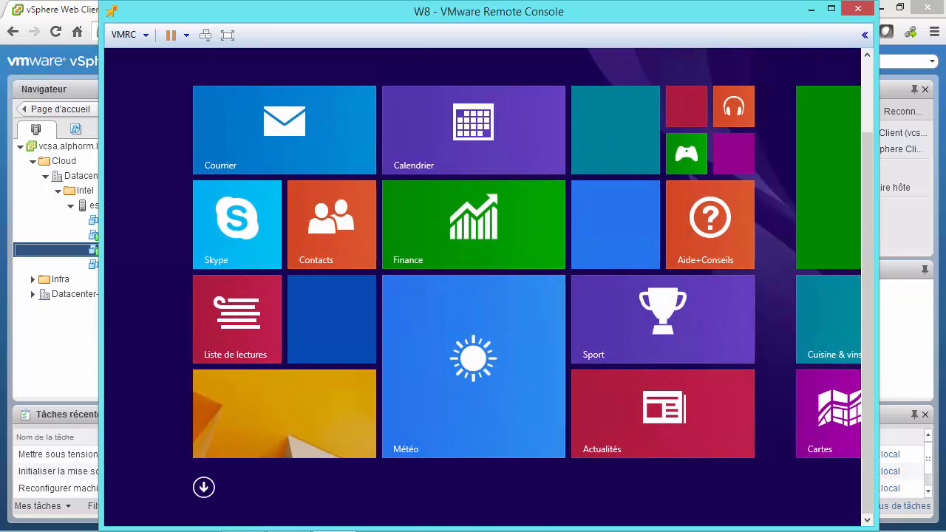
key(super)
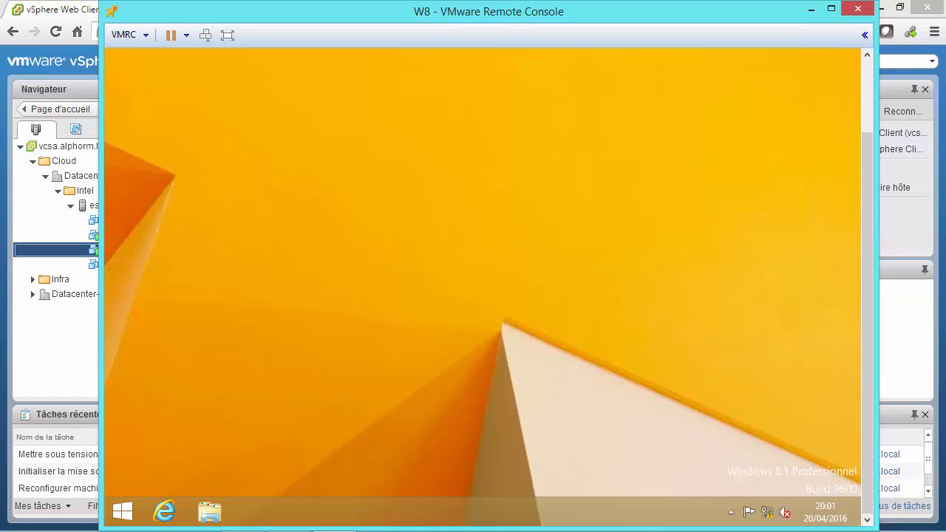
Try the Start screen and file explorer with W8's console in full screen, and return to its summary in the vSphere Web Client
click(228, 34)
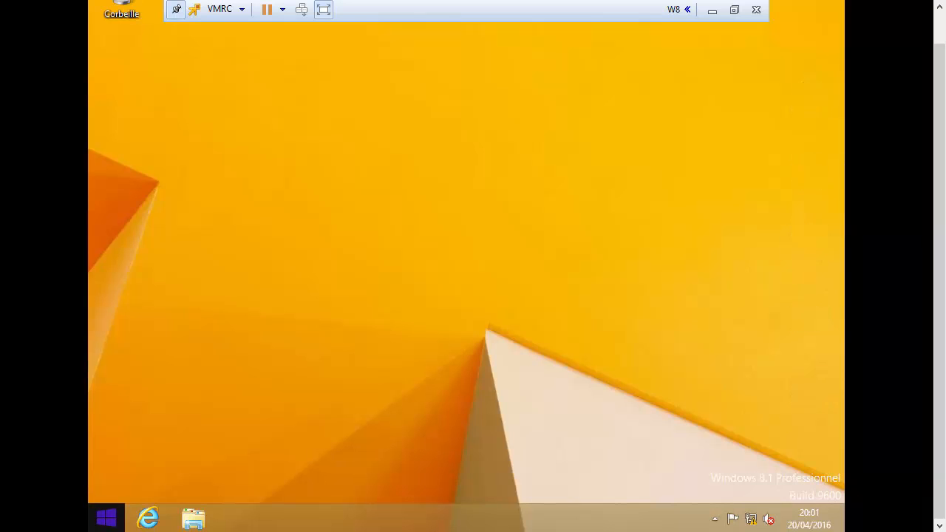
click(106, 517)
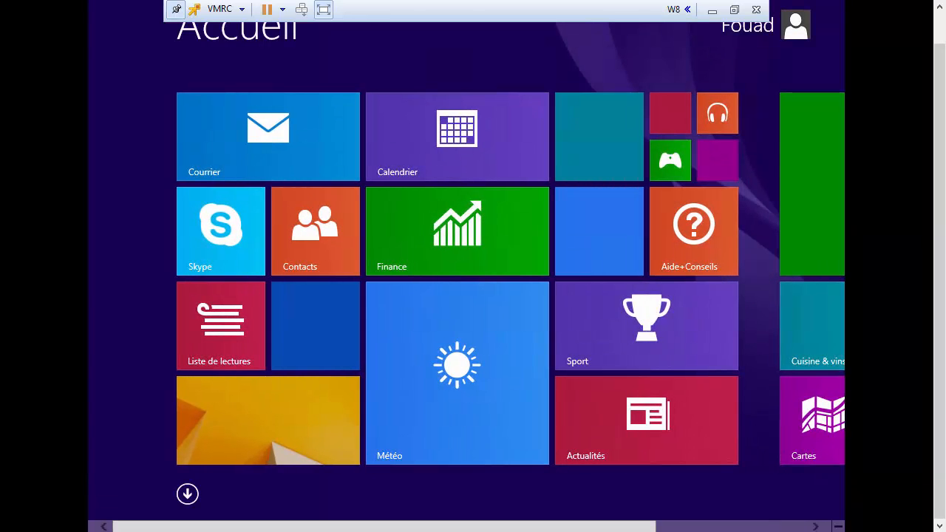
mouse_move(843, 530)
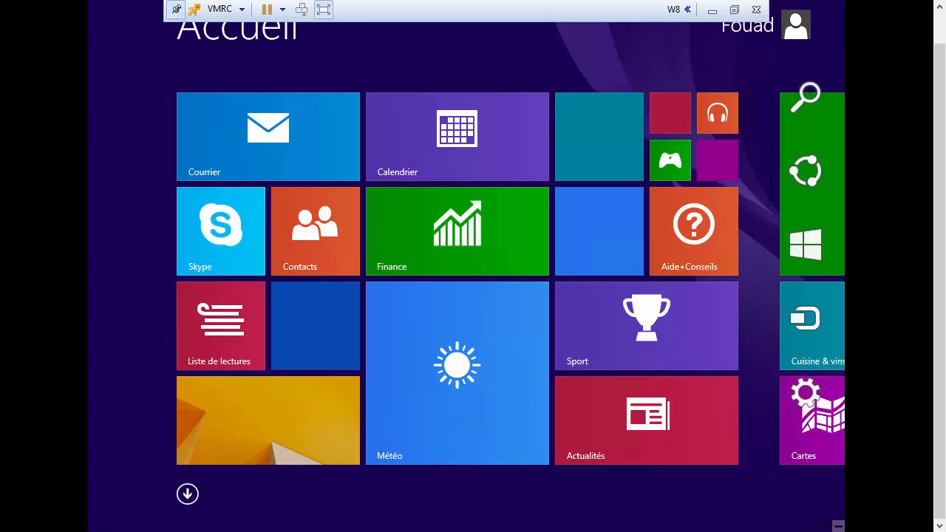
key(super)
key(super+e)
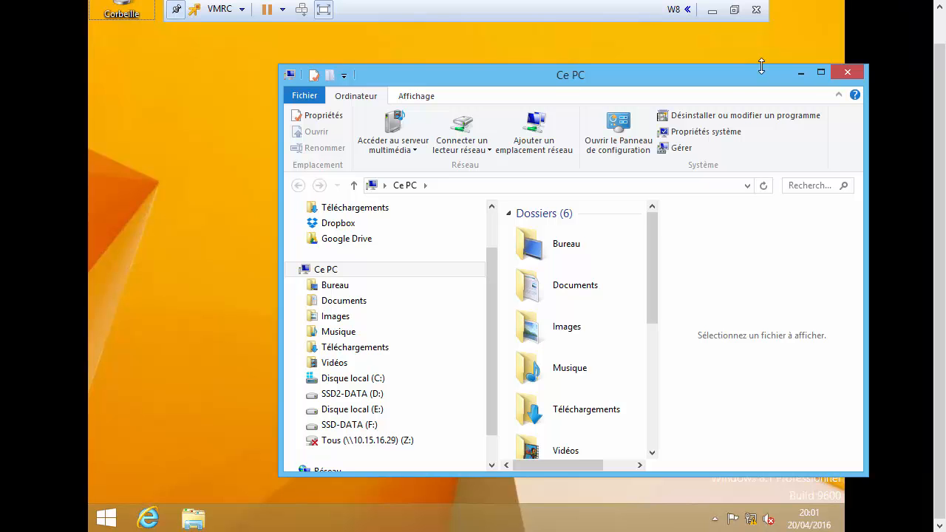
key(super)
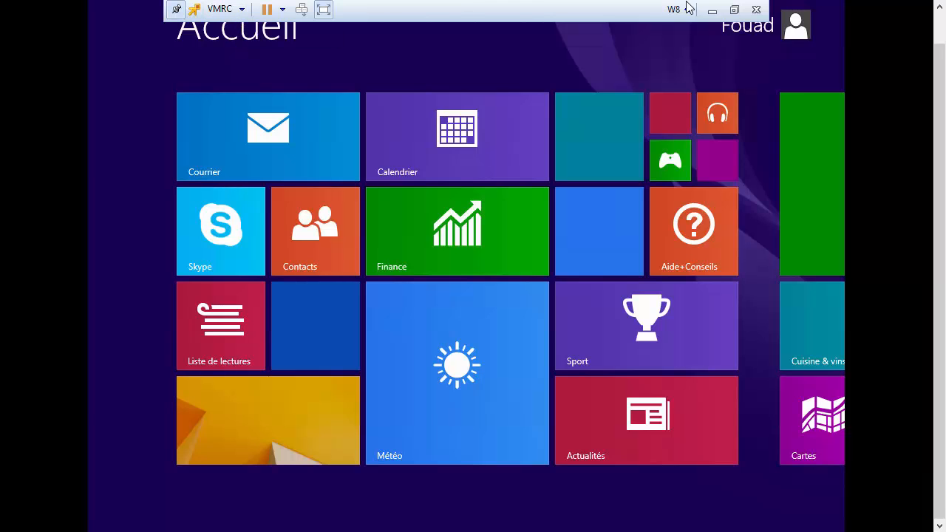
click(734, 10)
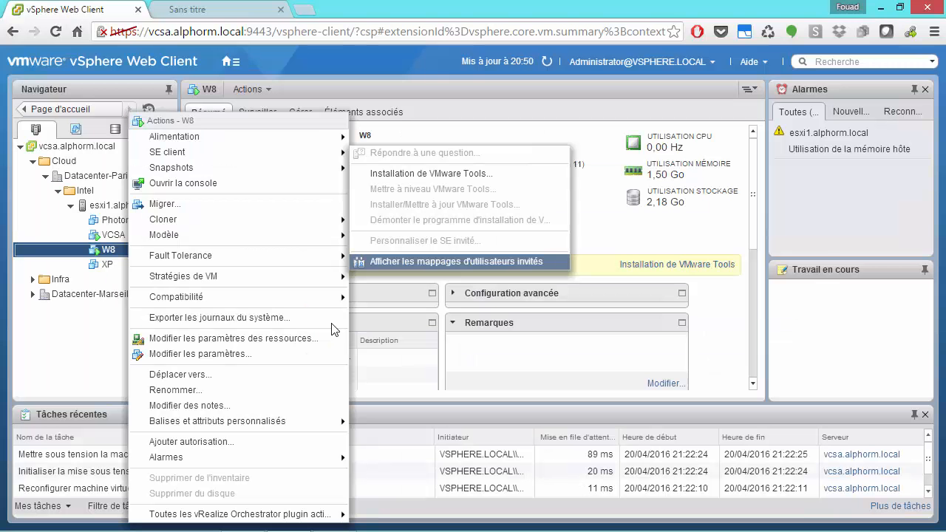
click(731, 357)
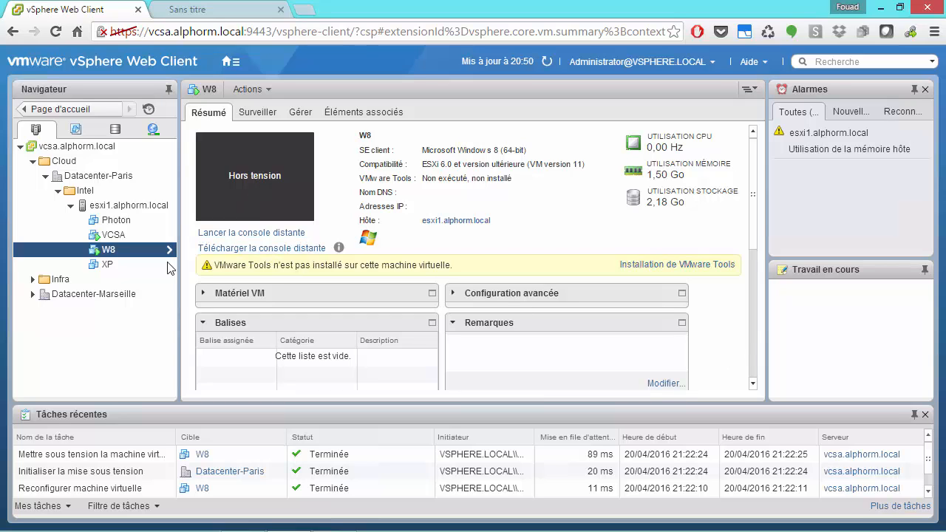
Refresh W8's summary, open its browser console, and try to open the guest desktop from the Start screen
click(546, 62)
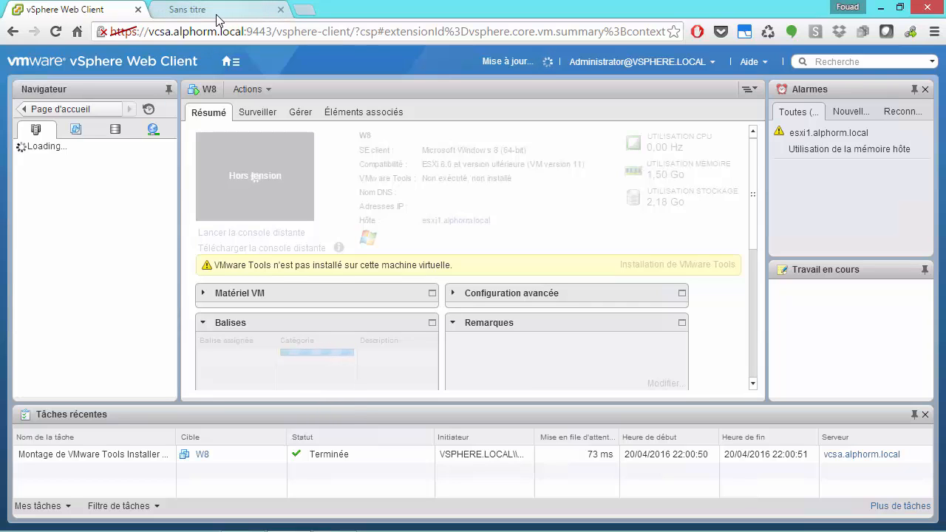
click(230, 62)
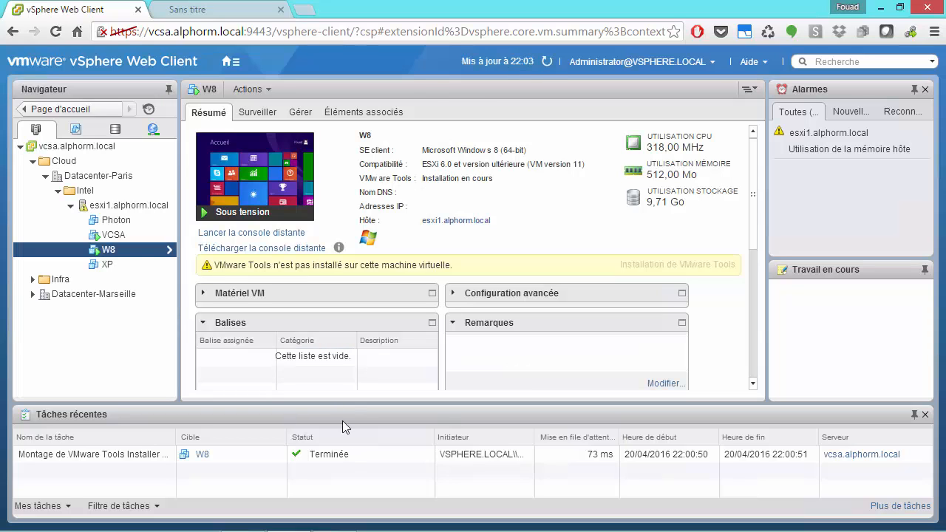
click(259, 167)
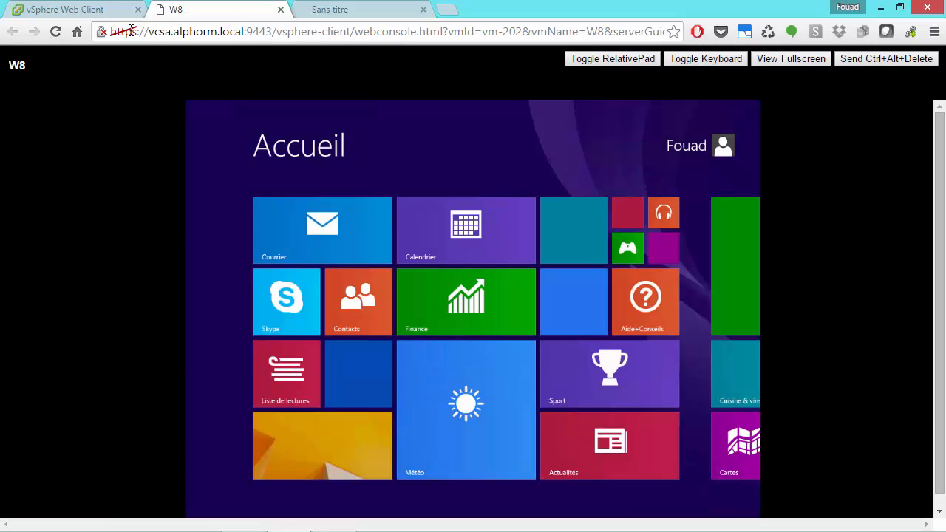
click(322, 446)
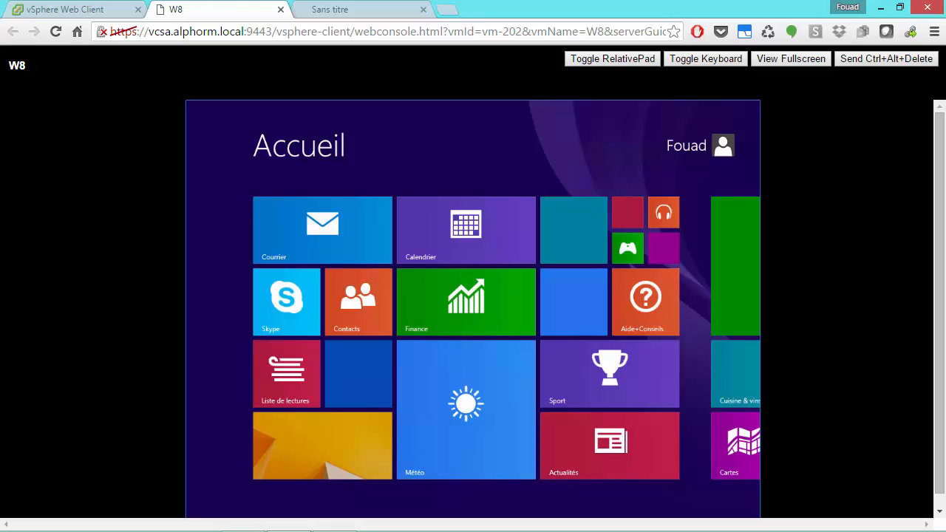
Switch to W8's VMware Remote Console, dismiss the guest's charms bar, and expand Ce PC in the file explorer's navigation tree
mouse_move(536, 530)
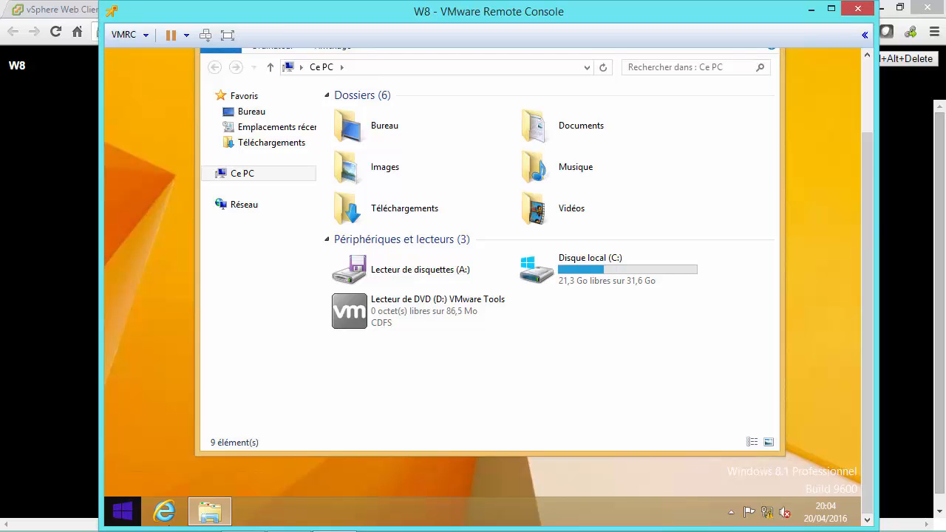
key(super+c)
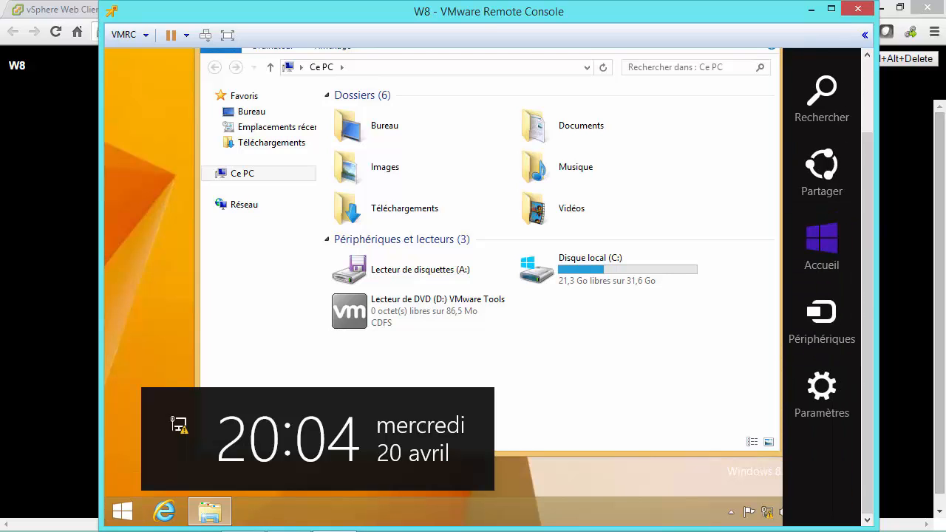
key(Escape)
key(Tab)
key(Tab)
key(Tab)
key(Tab)
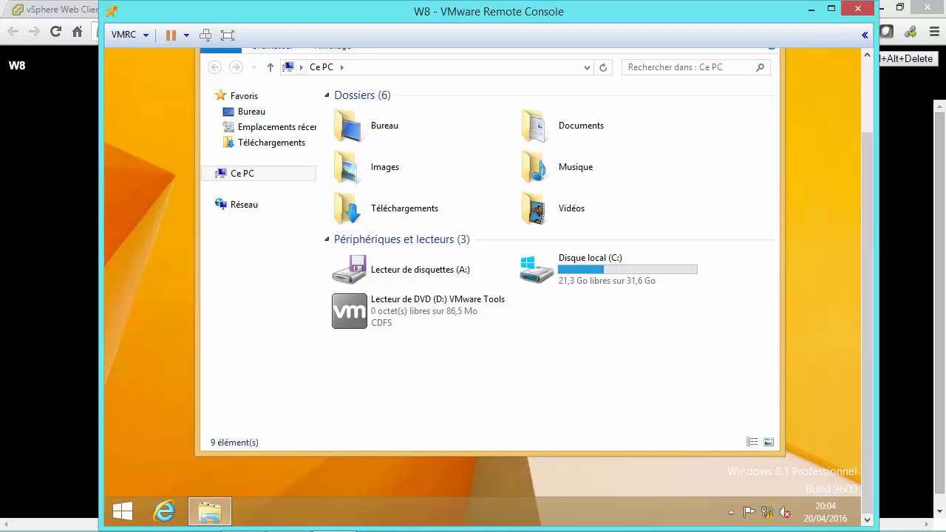
key(Tab)
key(Tab)
key(Tab)
key(Tab)
key(Tab)
key(Right)
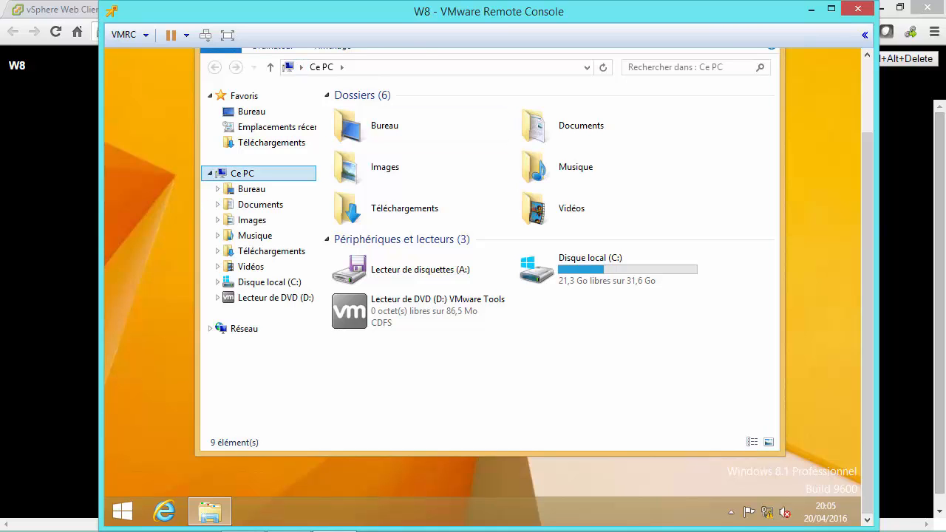
Launch the VMware Tools installer from the guest's DVD drive (D:) and allow it to make changes to the computer
key(Tab)
key(Down)
key(Down)
key(Down)
key(Down)
key(Down)
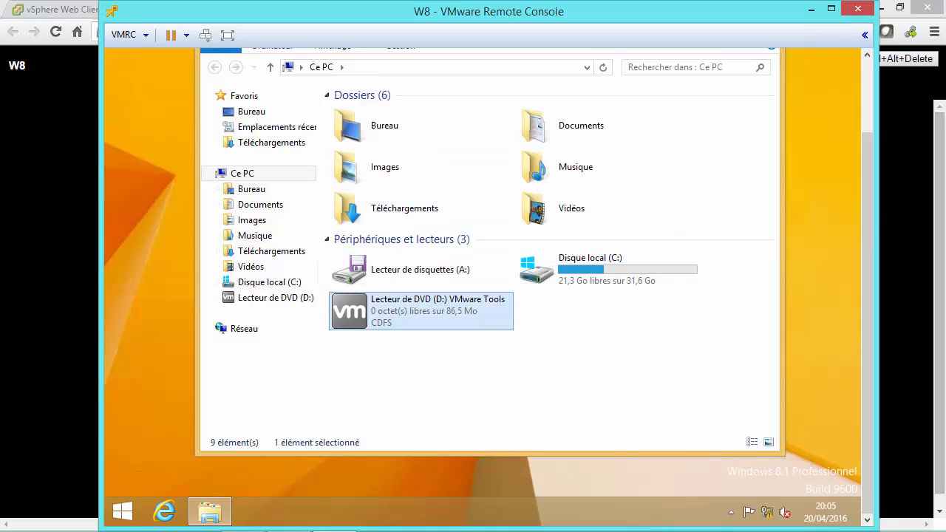
key(Return)
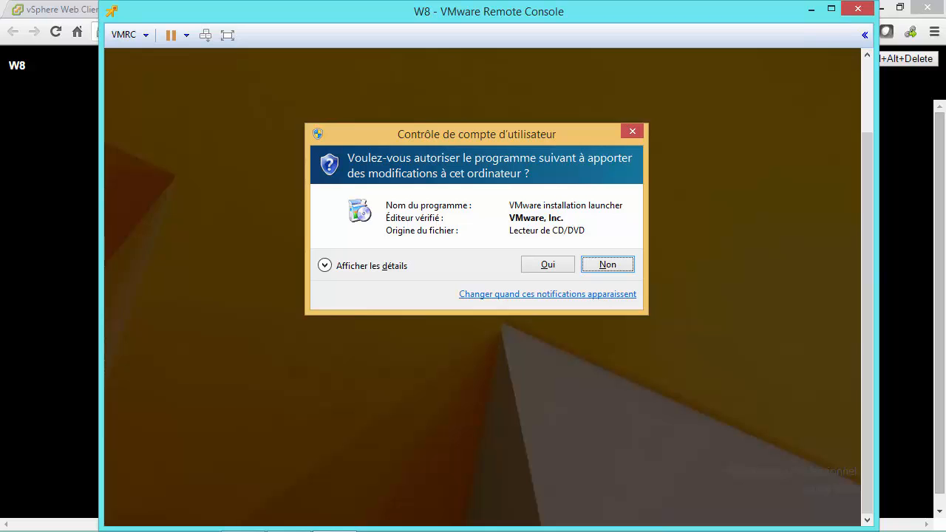
key(Left)
key(Return)
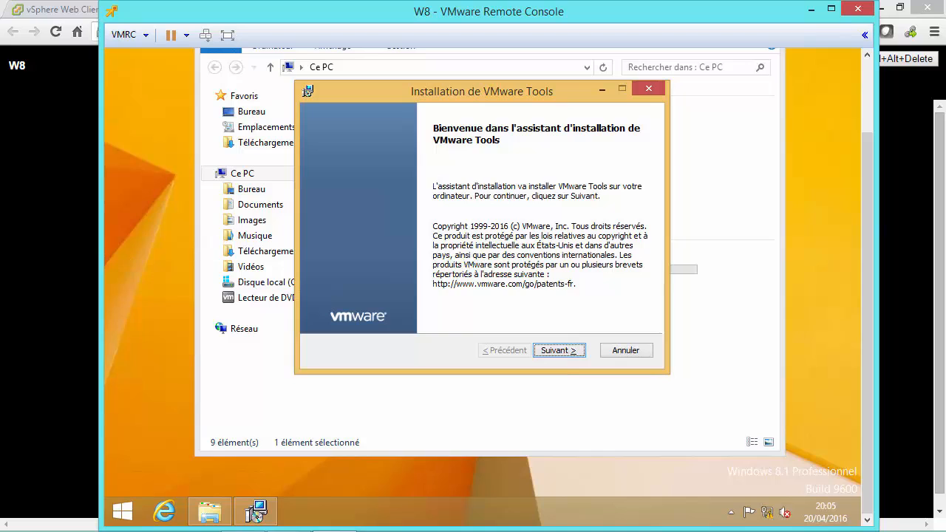
Install VMware Tools with the Typique installation type, then finish the wizard and restart the guest
key(Return)
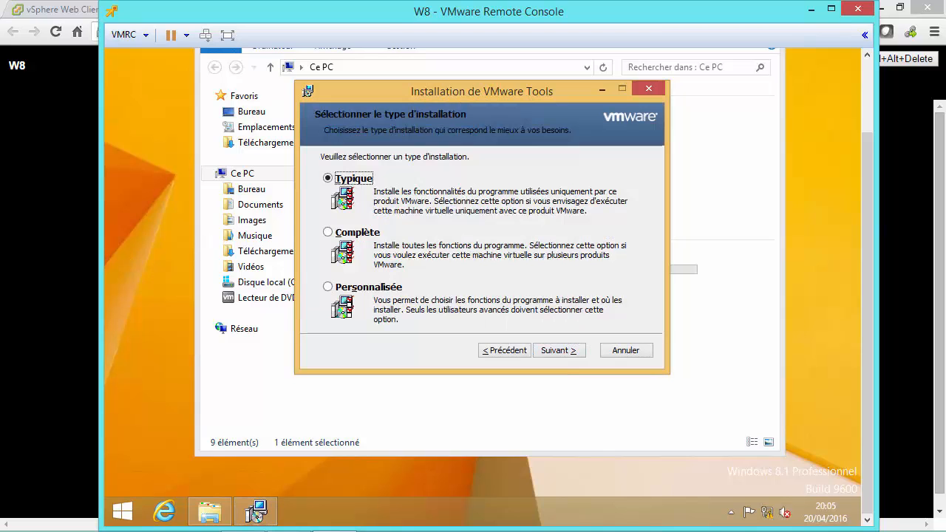
key(Tab)
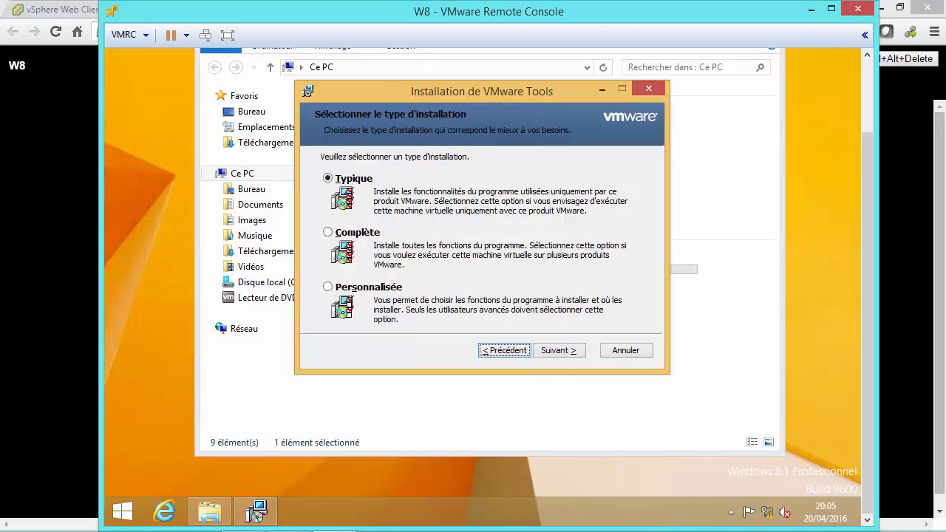
key(Tab)
key(Return)
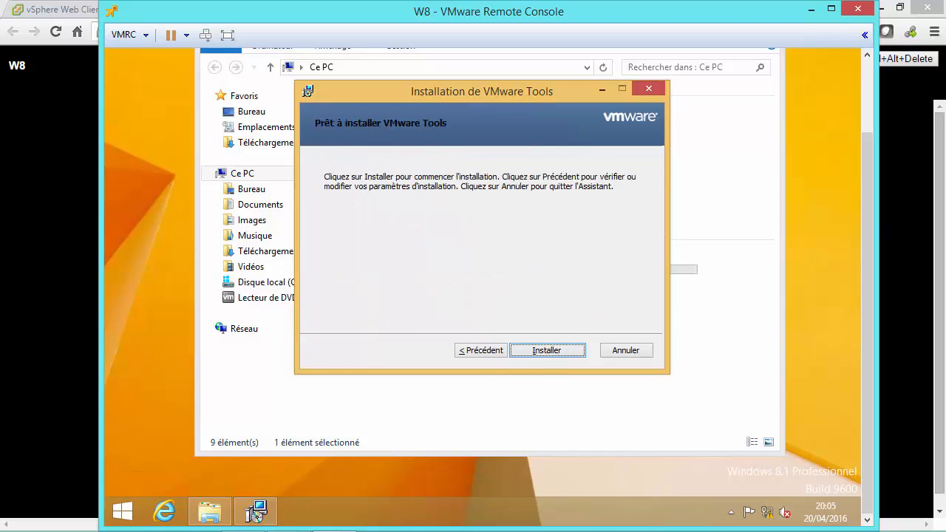
key(Return)
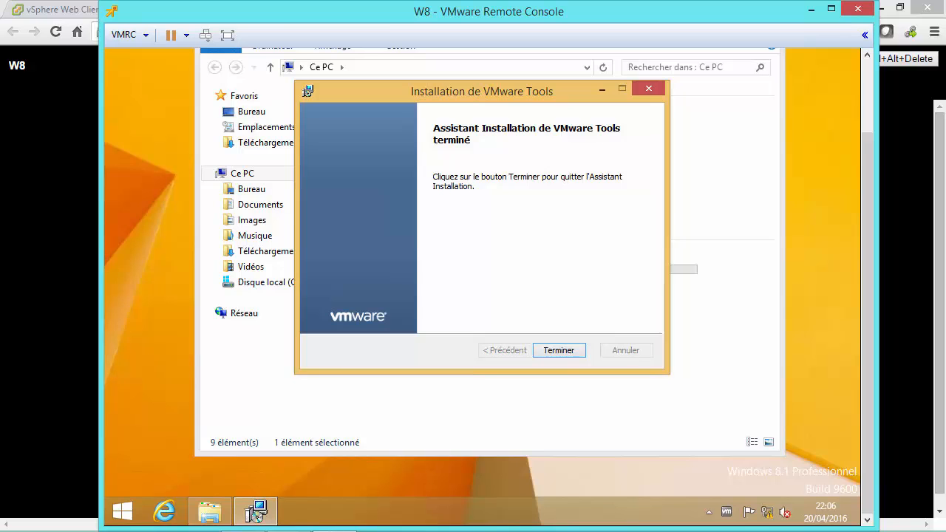
click(559, 350)
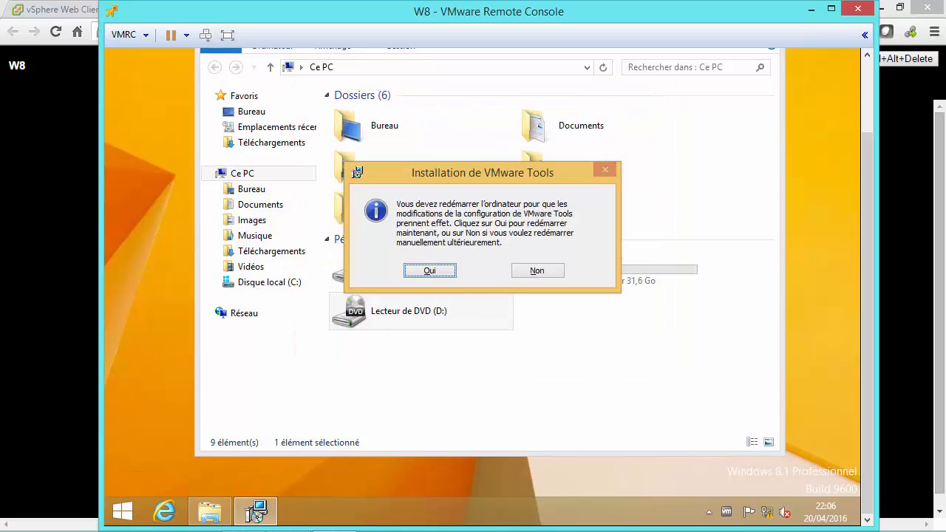
click(429, 270)
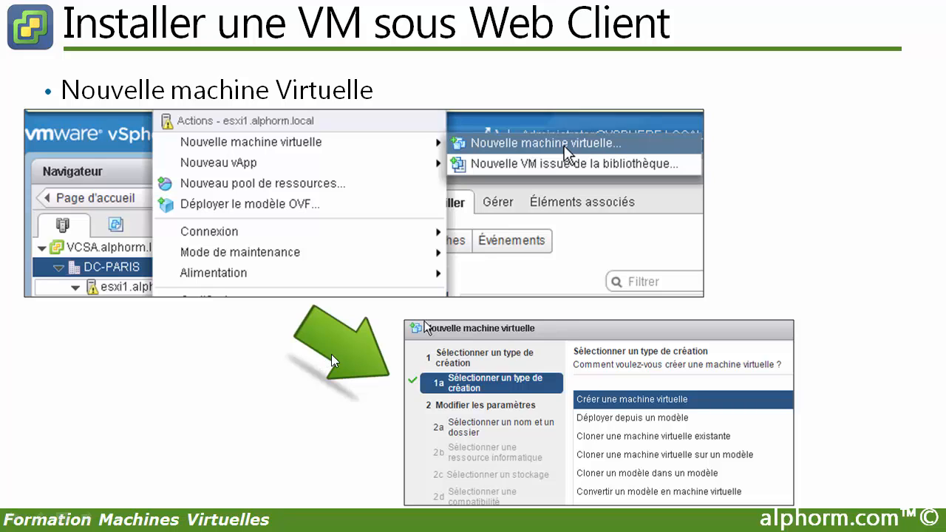
click(798, 242)
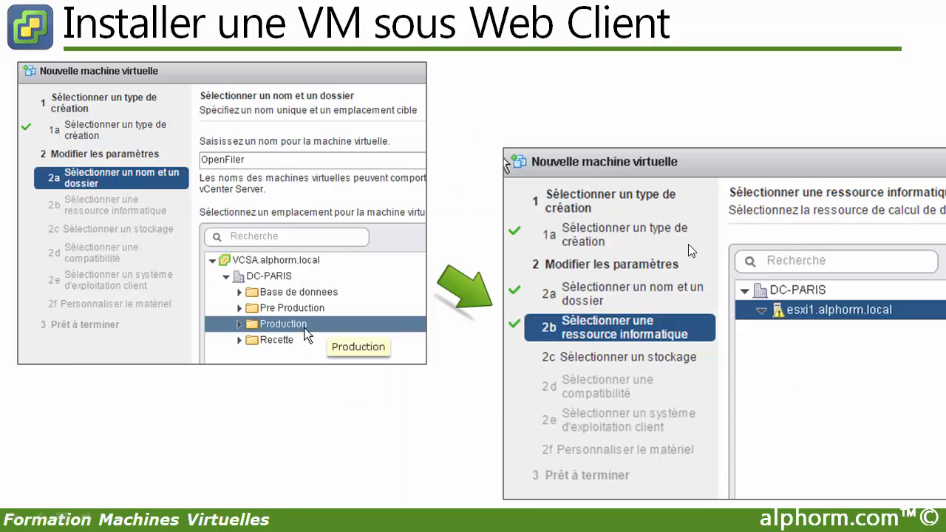